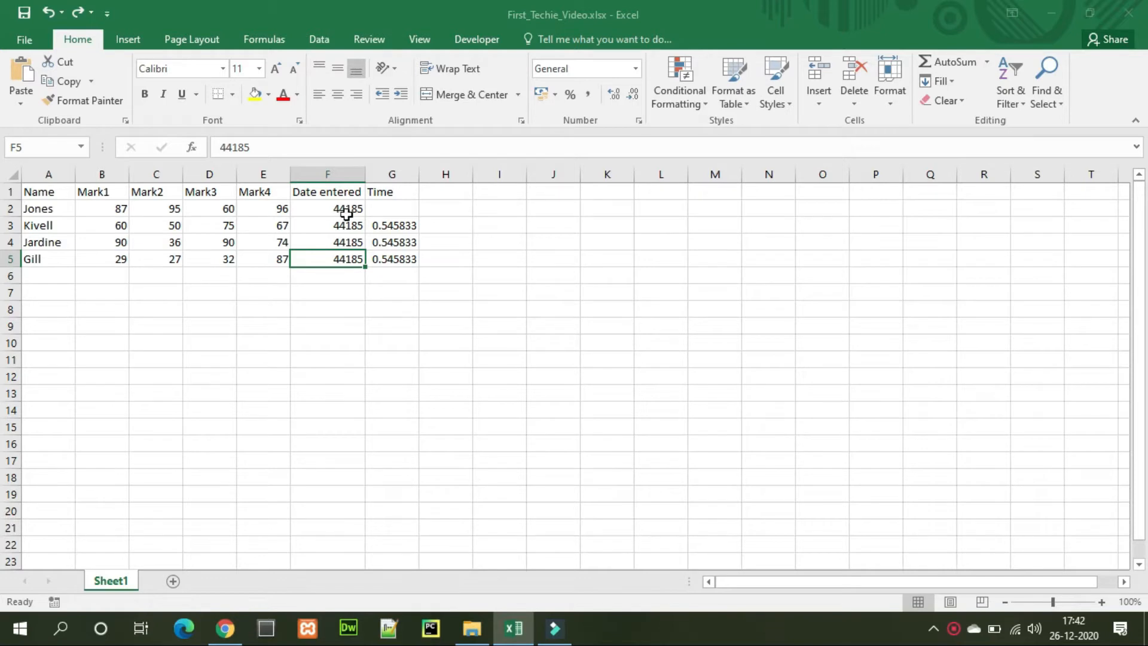
- Format the date in F2 as Short Date and copy its formatting to F3:F5
click(347, 208)
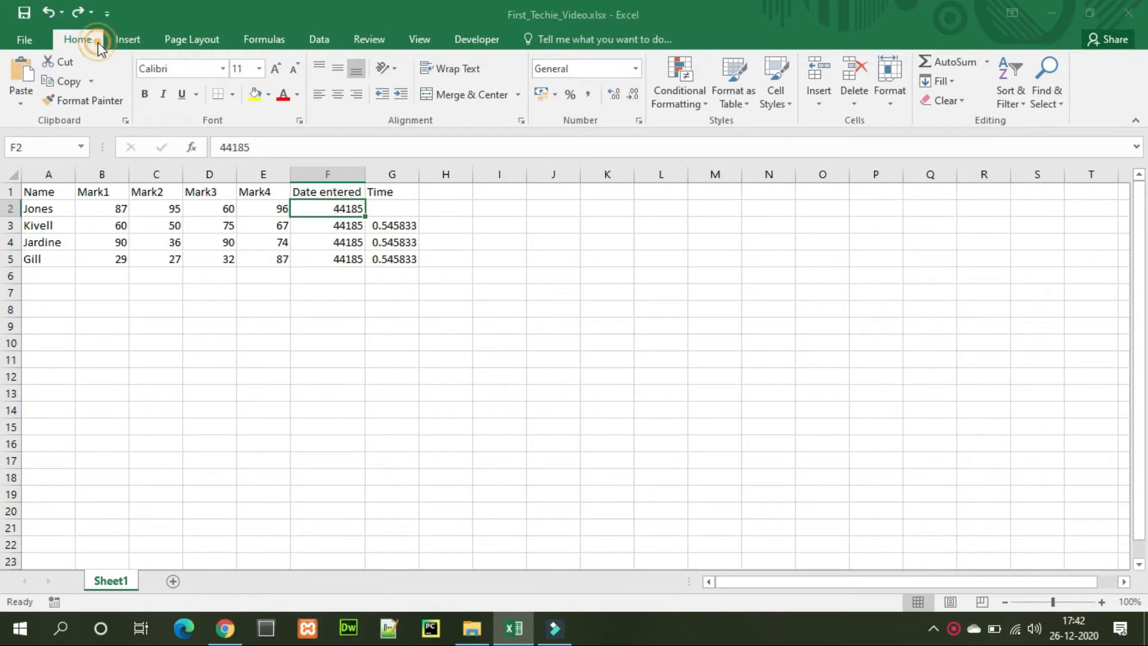
click(635, 68)
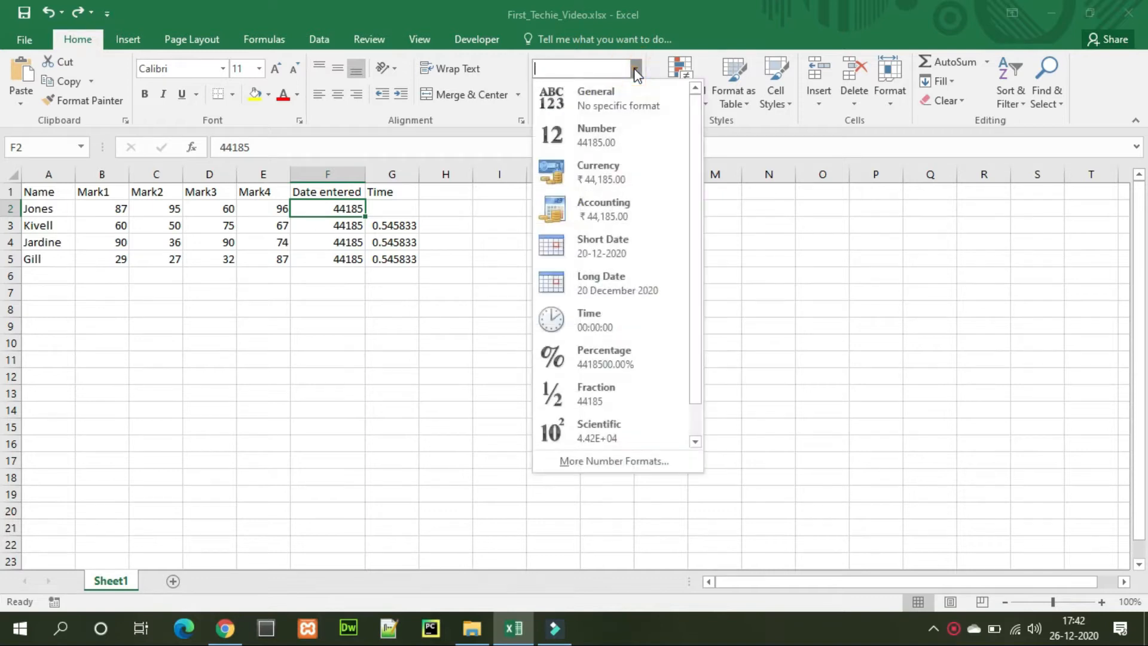
click(631, 253)
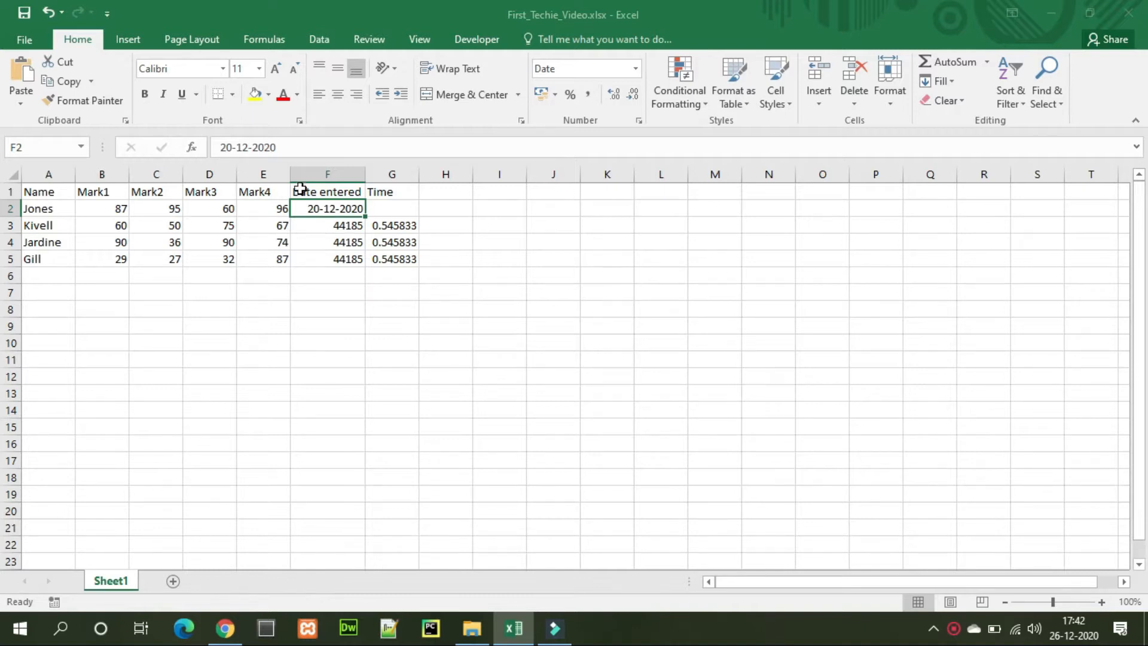
click(89, 114)
mouse_move(333, 226)
mouse_down()
mouse_move(335, 275)
mouse_move(335, 262)
mouse_up()
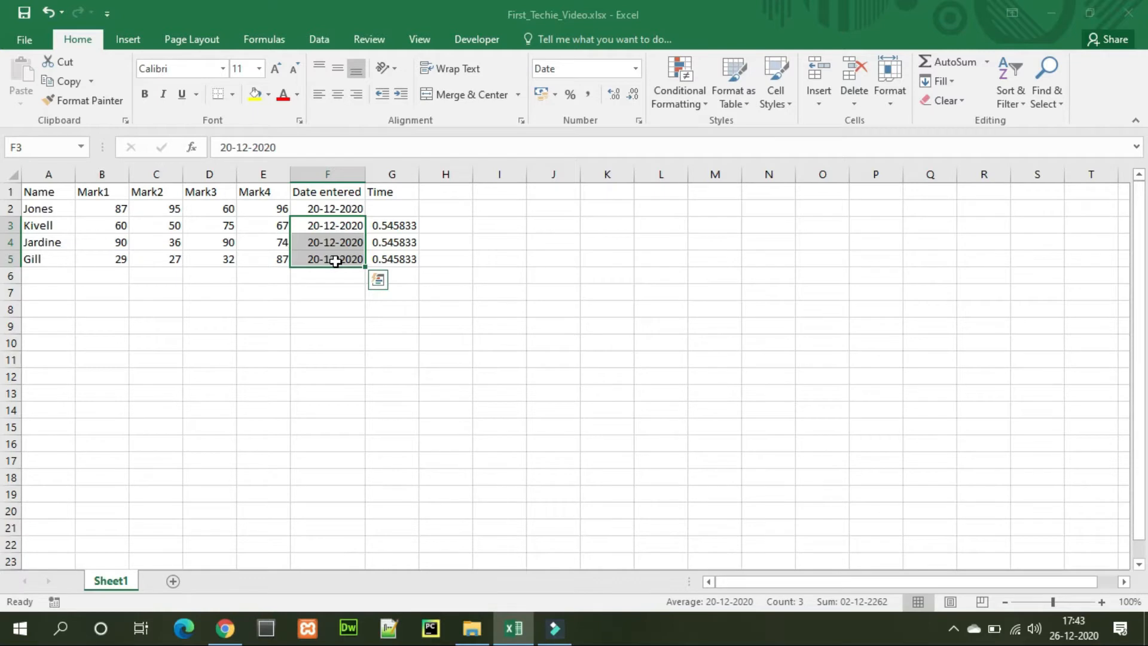
- Undo the copied formatting on F3:F5 and the Short Date format on F2
key(ctrl+z)
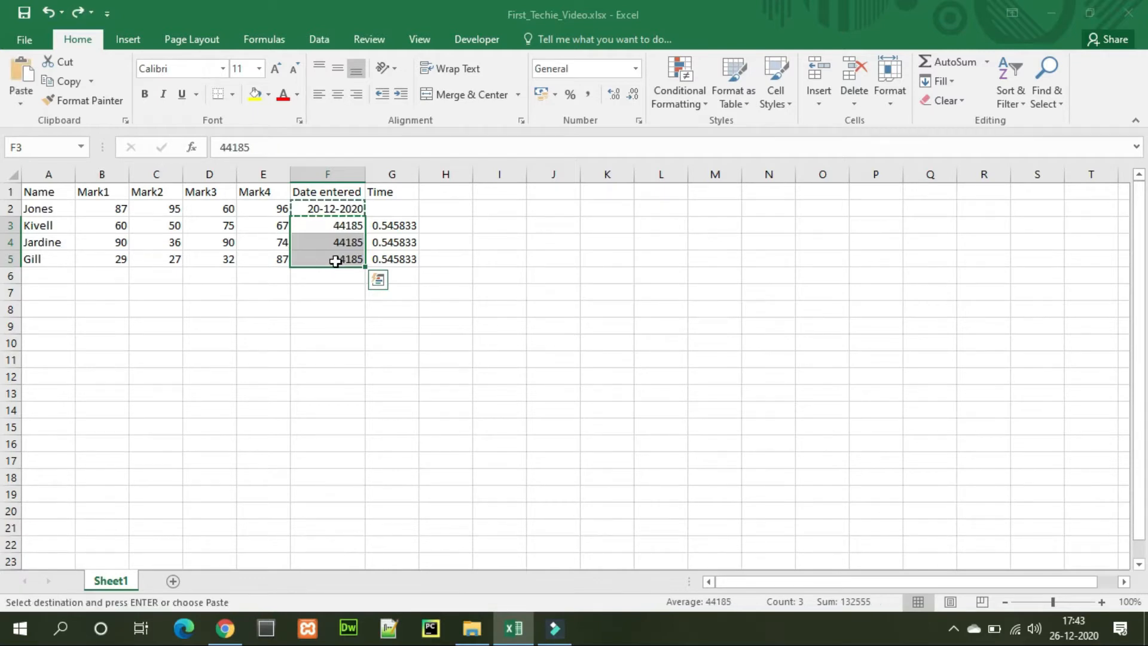
key(ctrl+z)
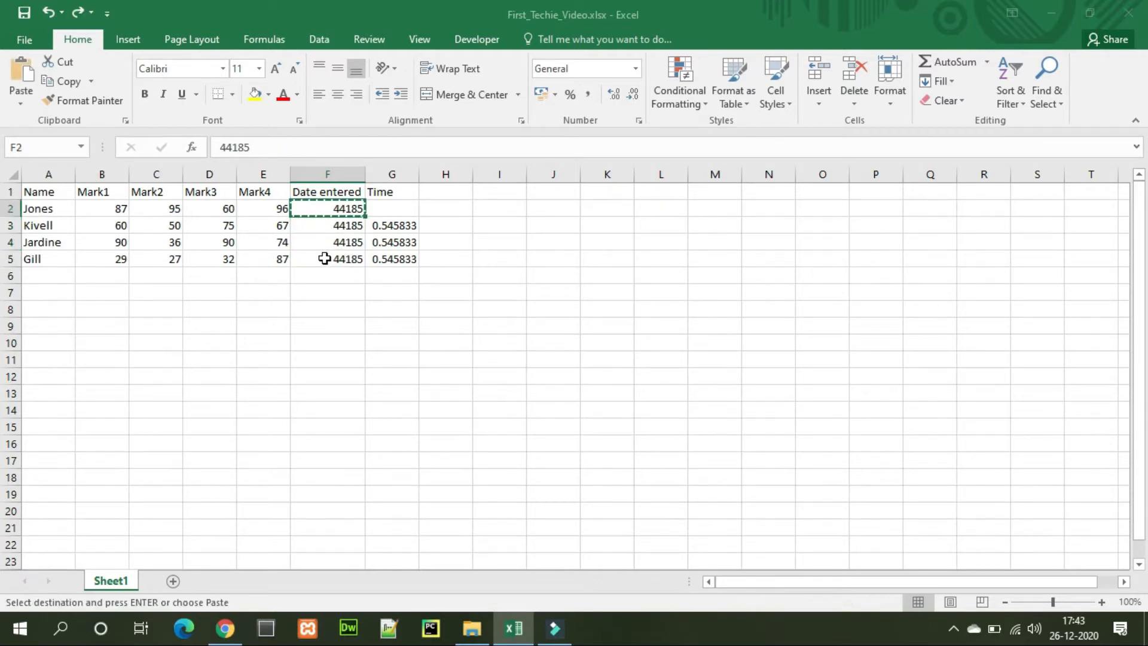
key(Escape)
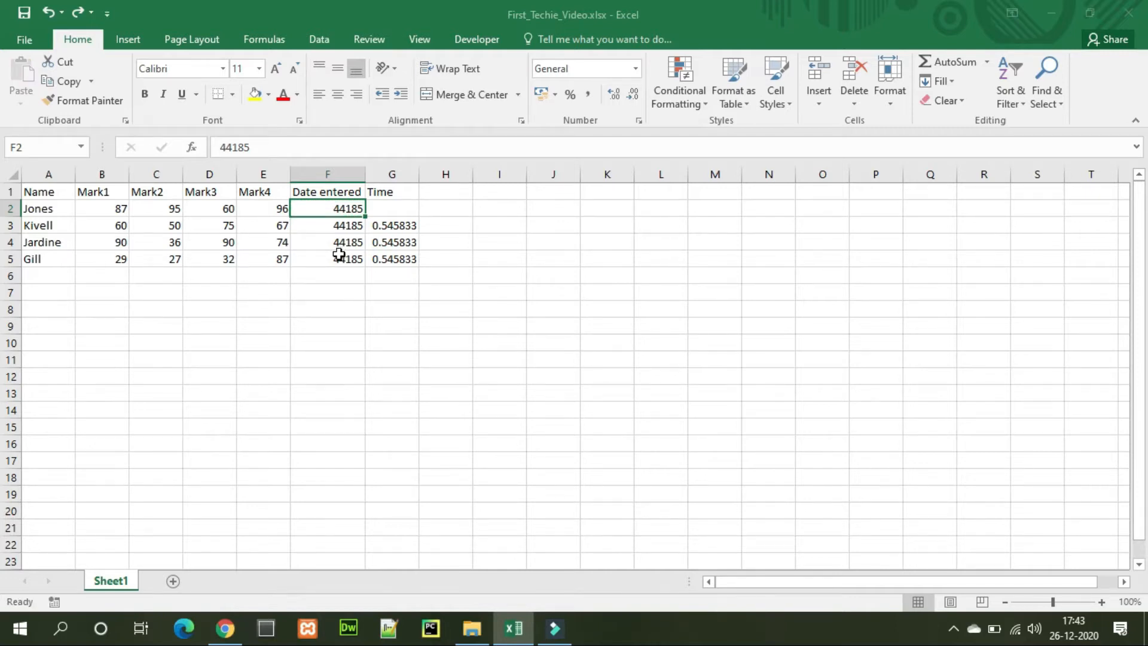
- Apply the day-month-year date format with abbreviated month name to all Date entered values, F2:F5
shift+click(339, 255)
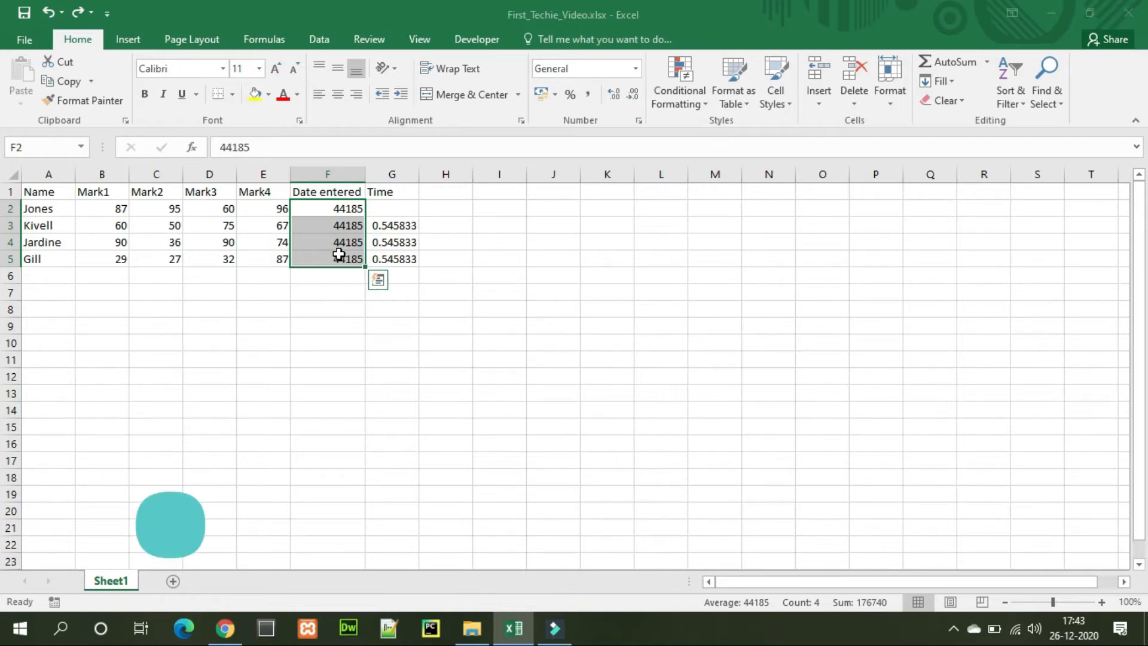
key(ctrl+shift+3)
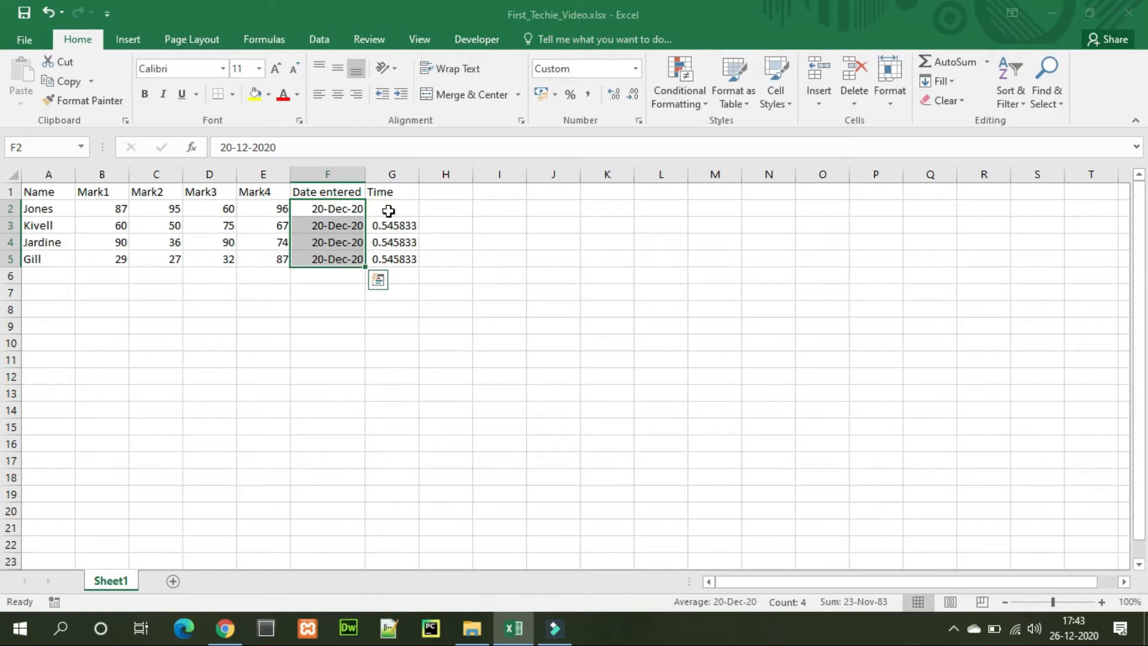
- Try the Time number format on cell G3 in the Time column, and undo it
click(388, 212)
click(390, 227)
click(389, 242)
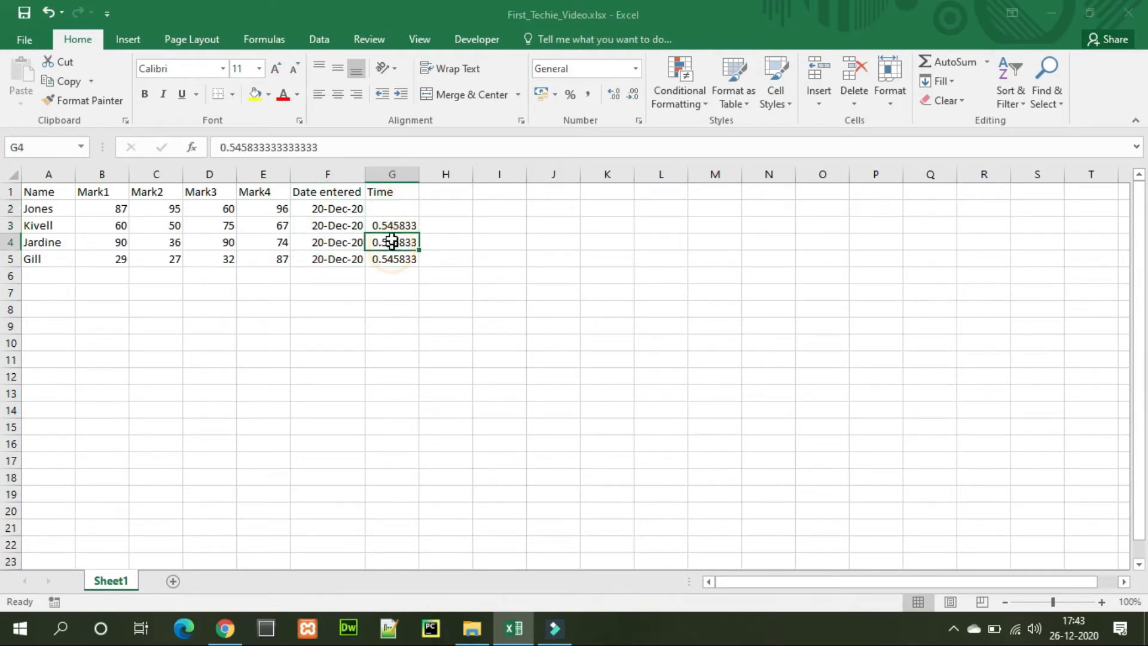
click(390, 208)
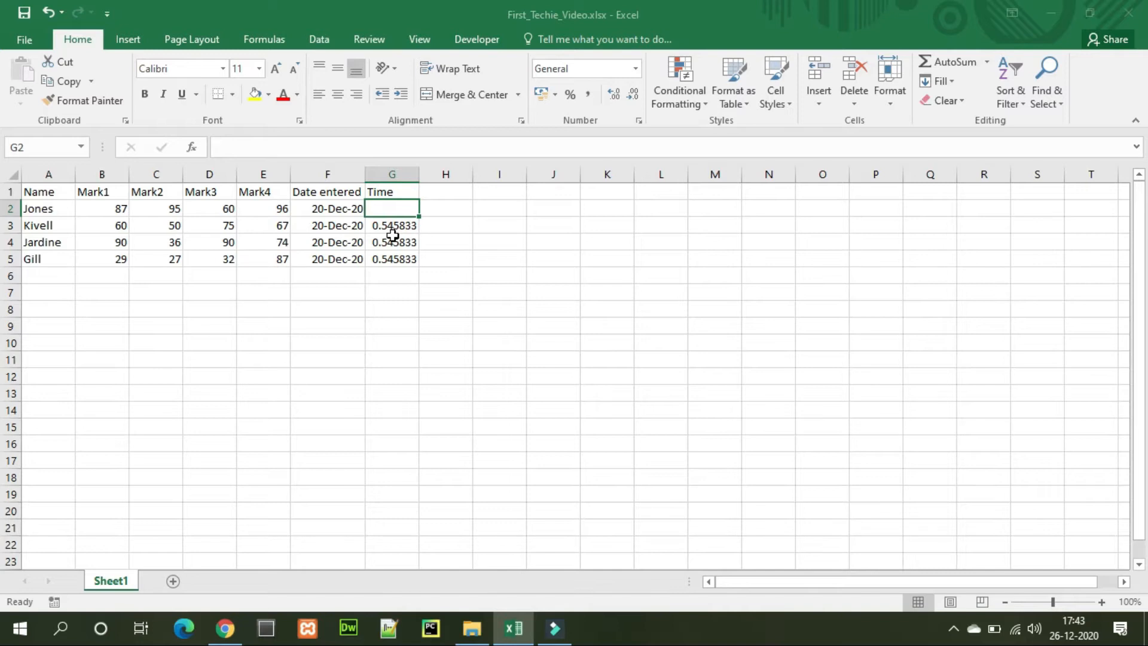
click(395, 224)
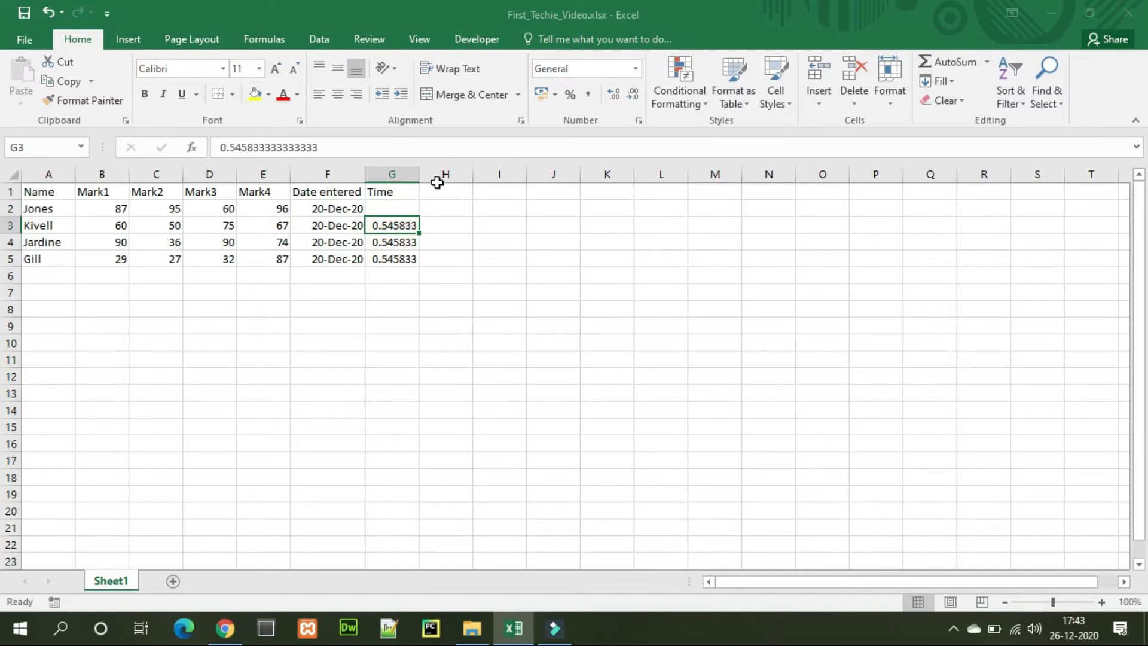
click(636, 68)
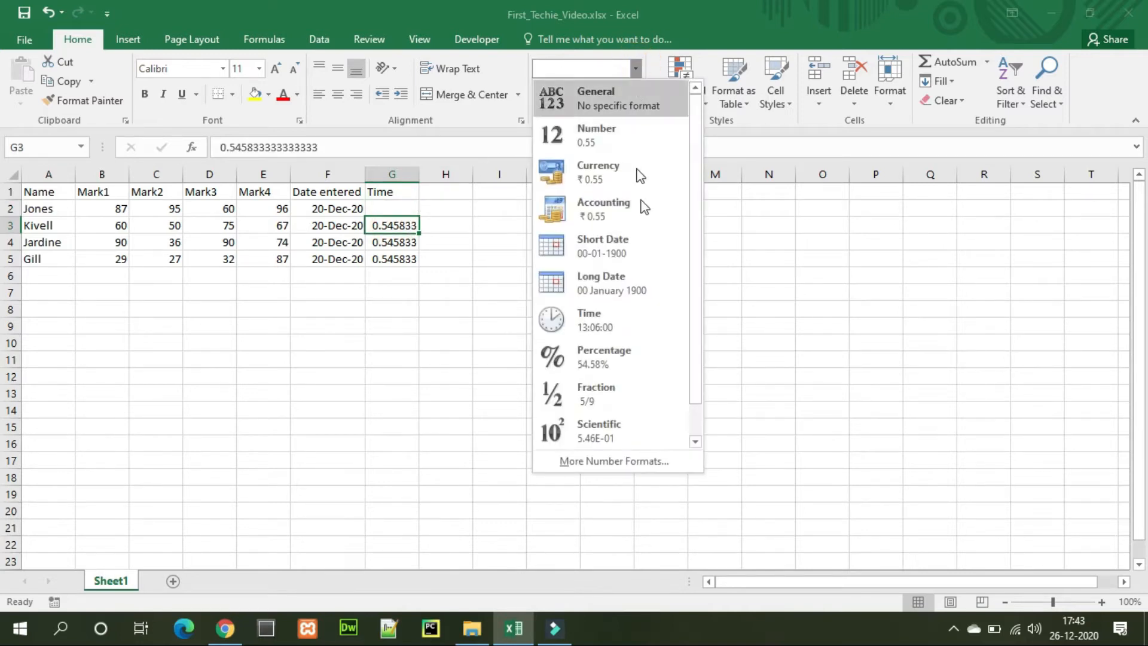
click(640, 337)
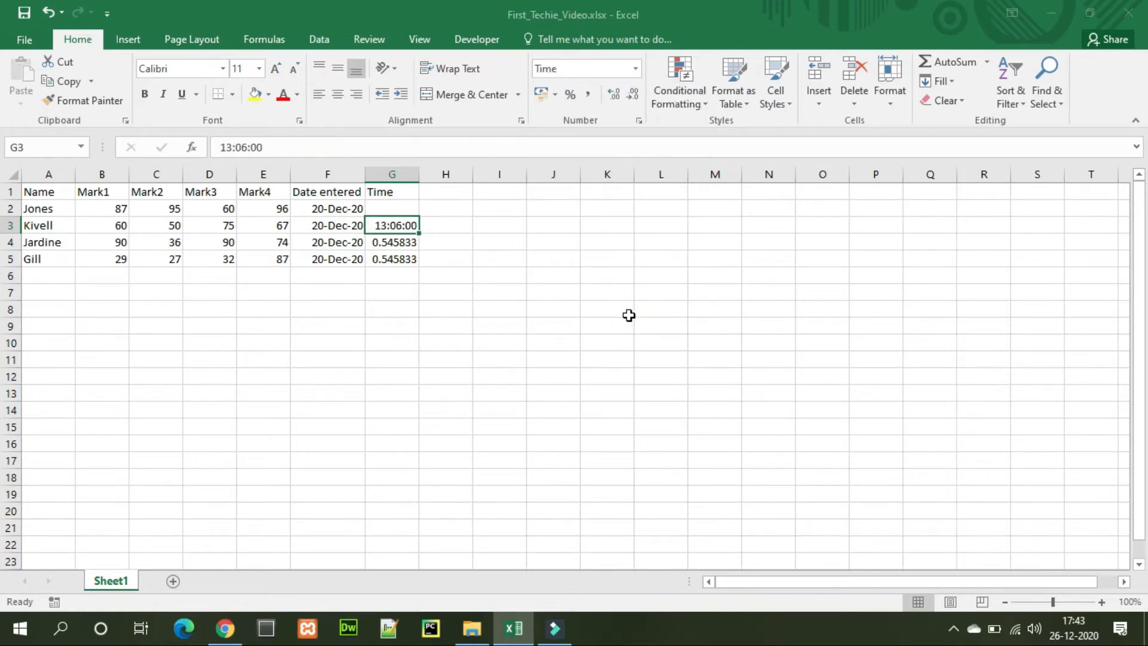
key(ctrl+z)
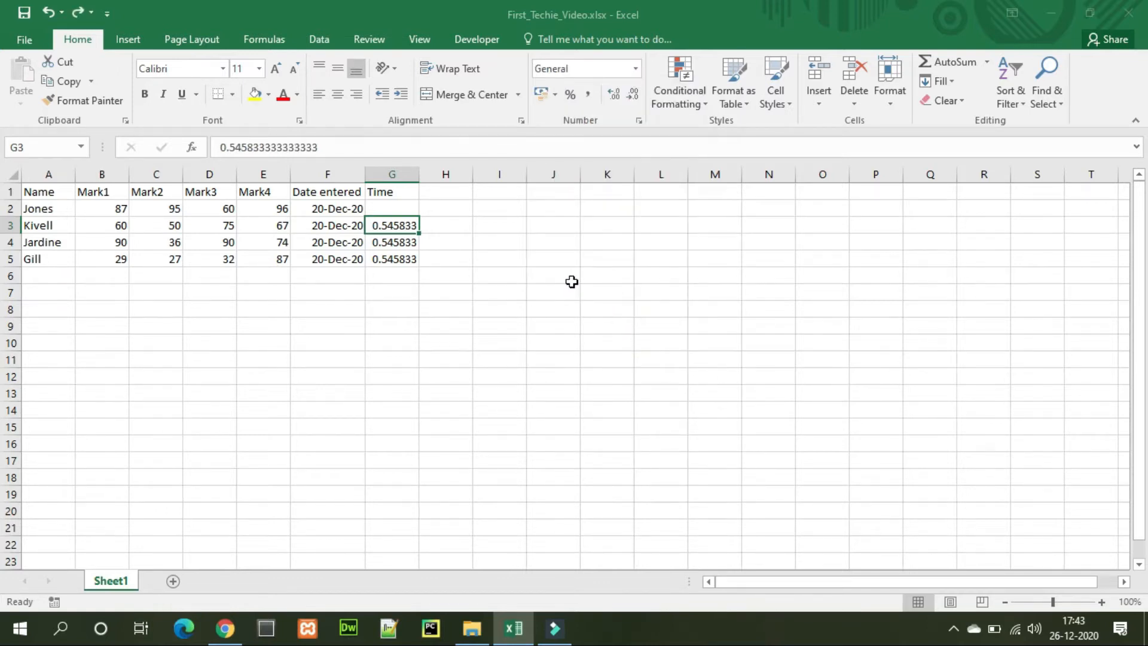
- Apply the hour-and-minute time format to the Time column cells G2:G5
key(Up)
key(shift+Down)
key(shift+Down)
key(shift+Down)
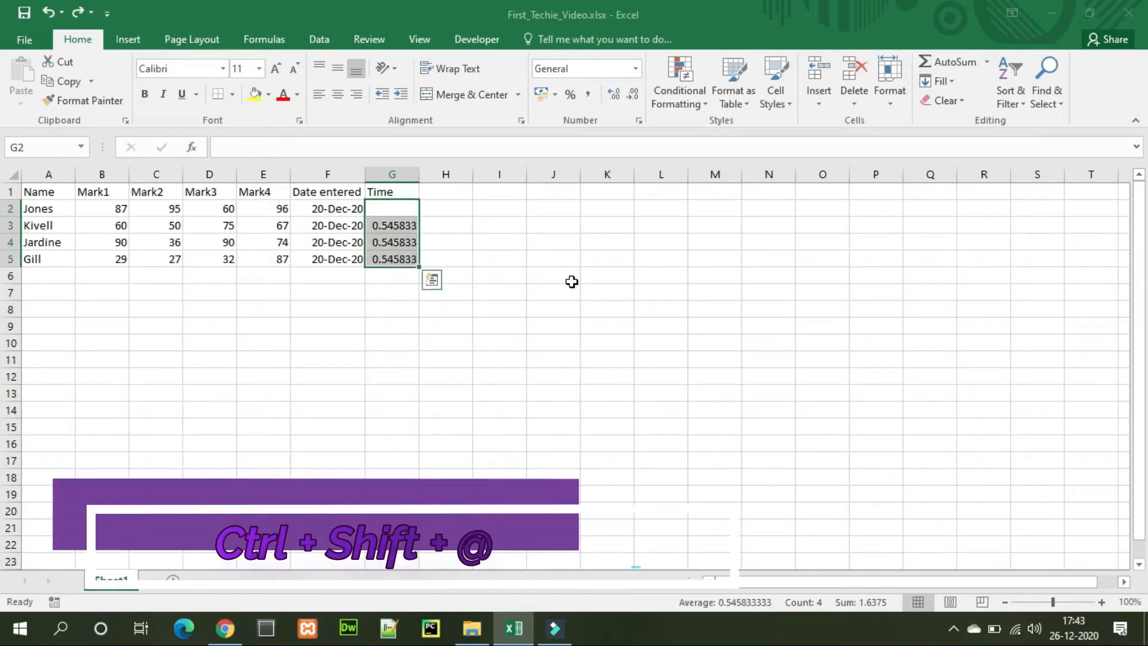
key(ctrl+shift+2)
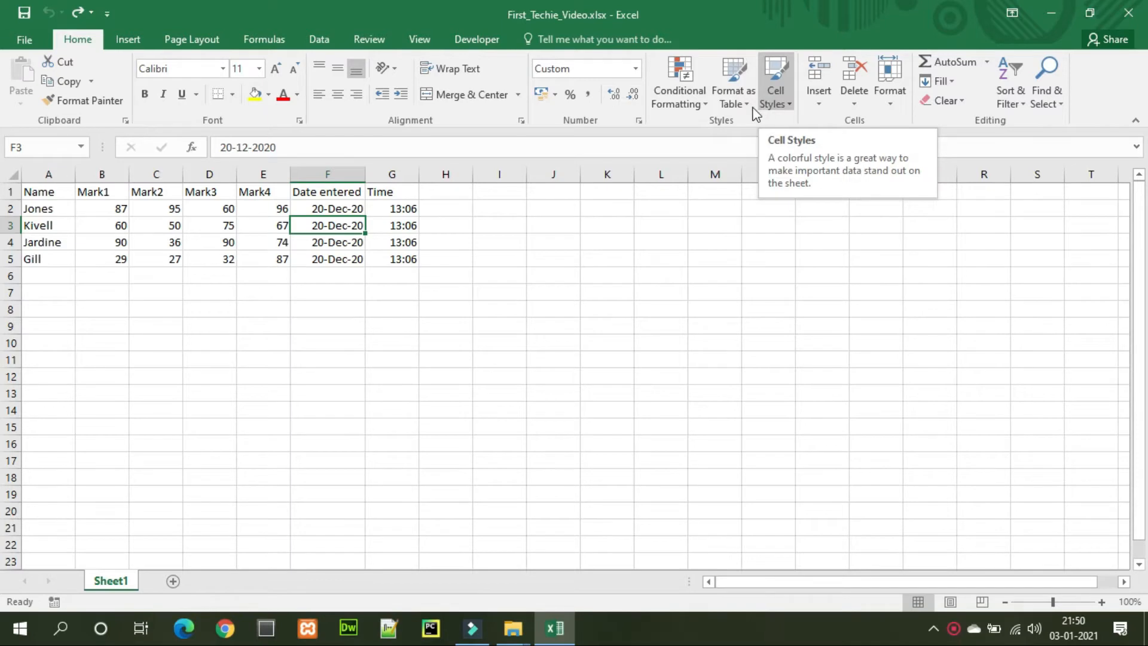
- Try formatting the range A1:G5 as a table with headers in a light blue style, and undo it
click(730, 94)
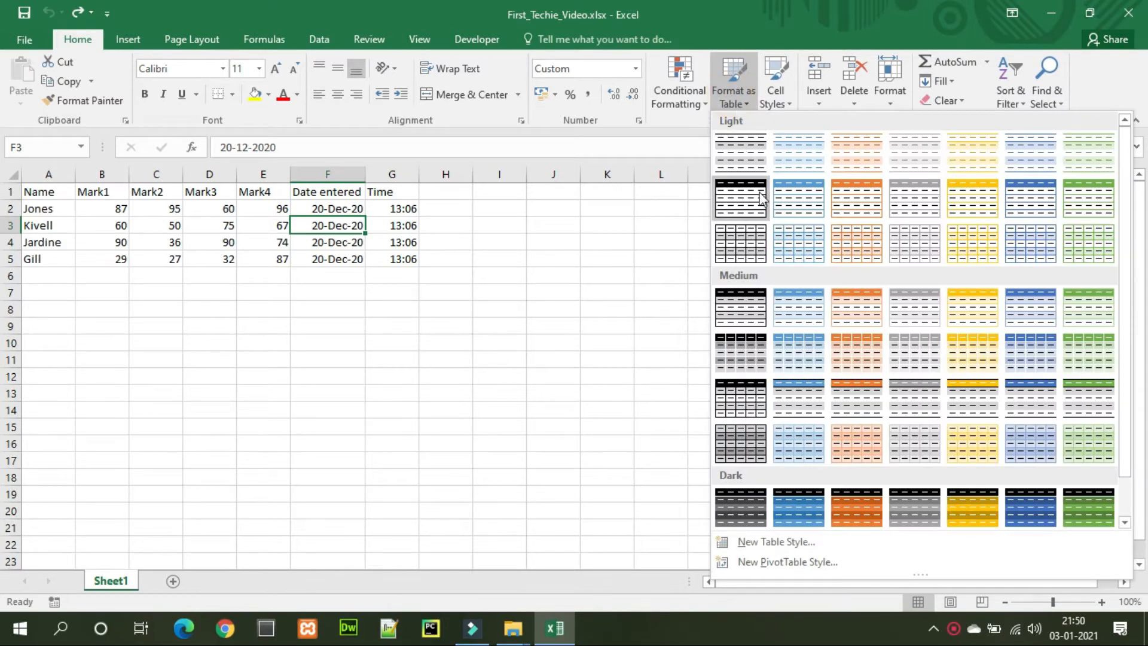
click(791, 207)
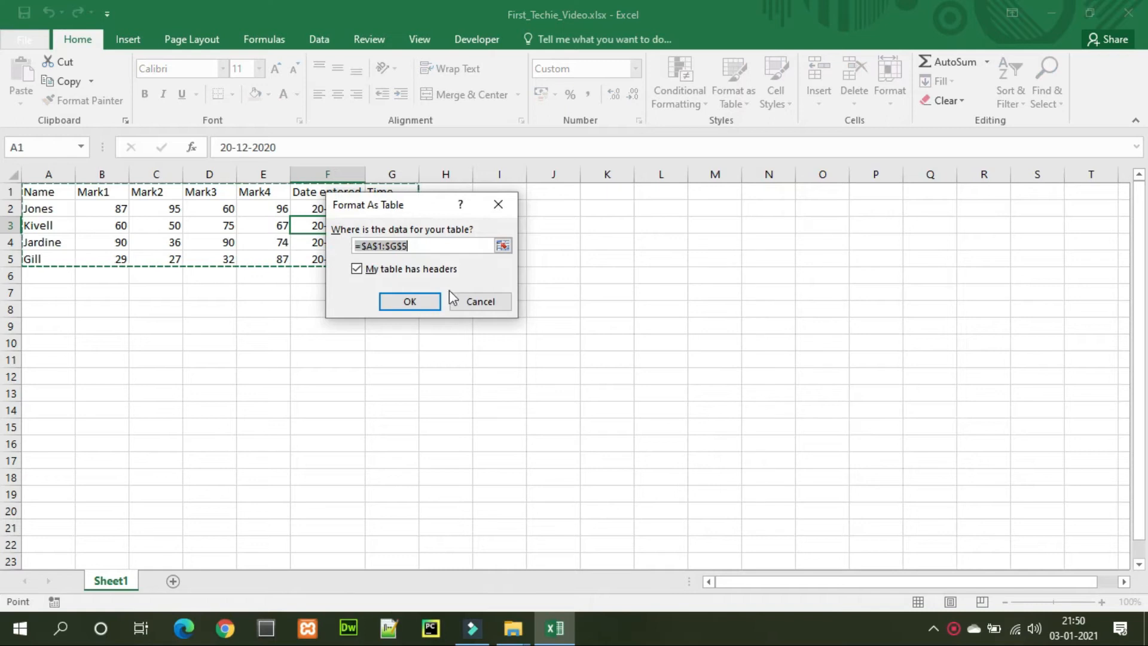
click(402, 299)
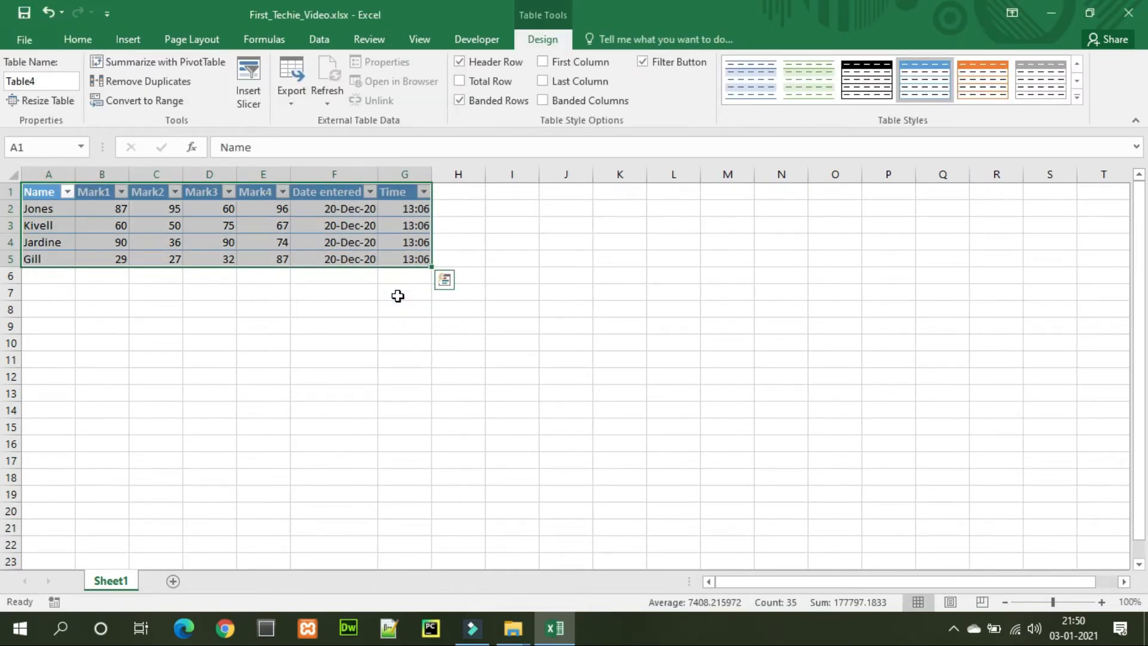
key(ctrl+z)
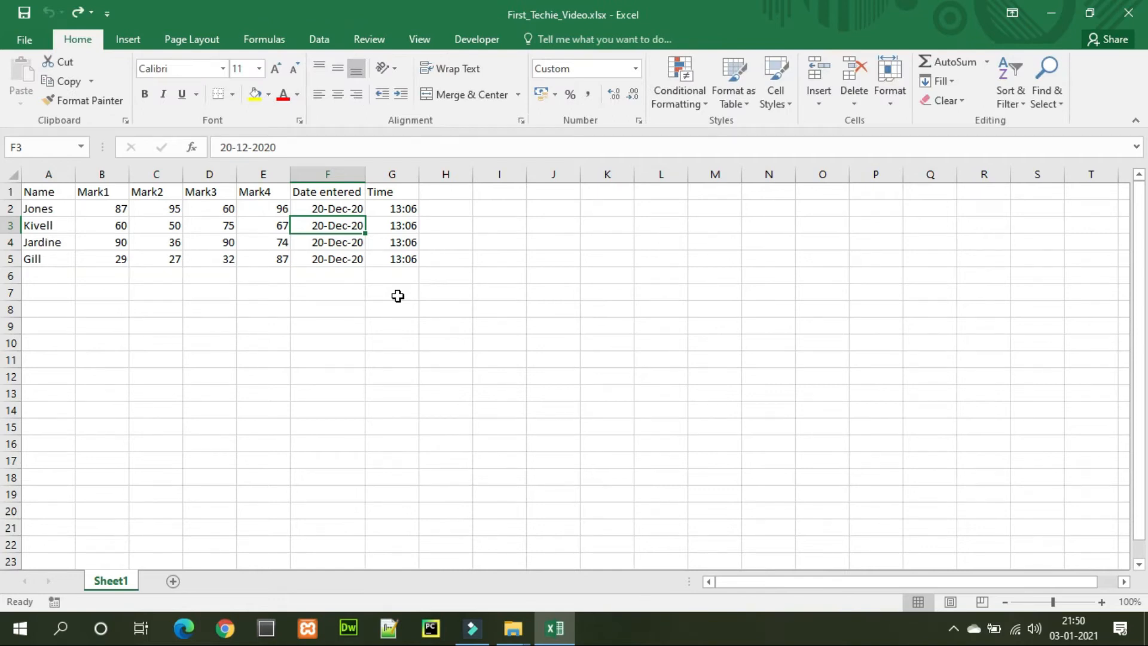
- Create a table with headers from the range A1:G5 and open its table style gallery
key(ctrl+t)
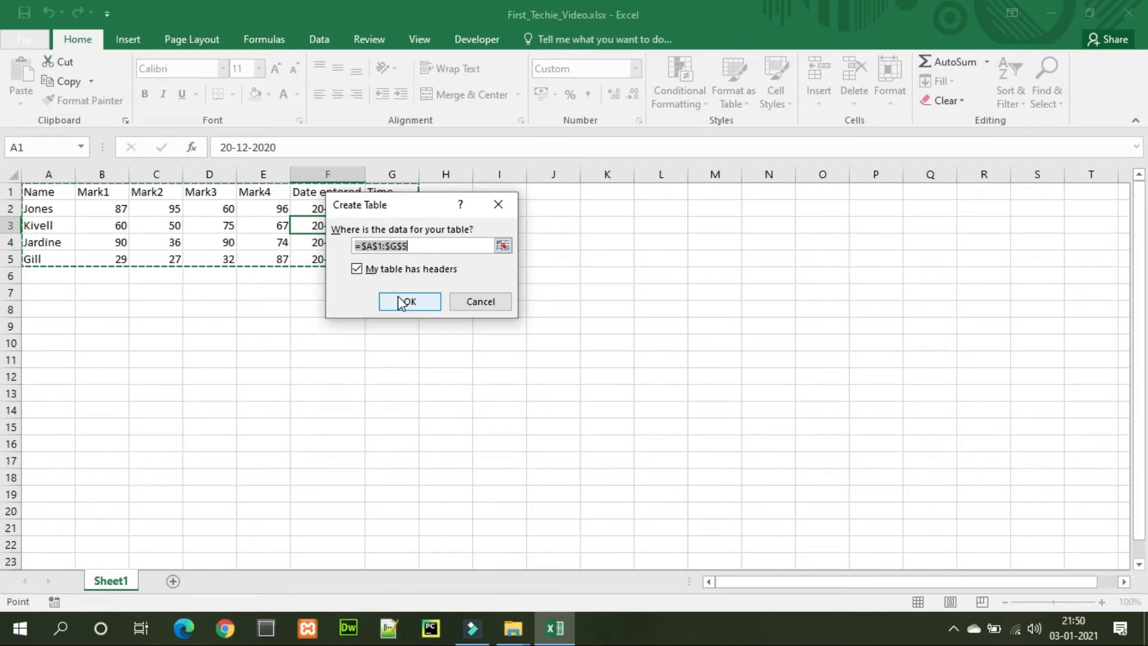
click(399, 301)
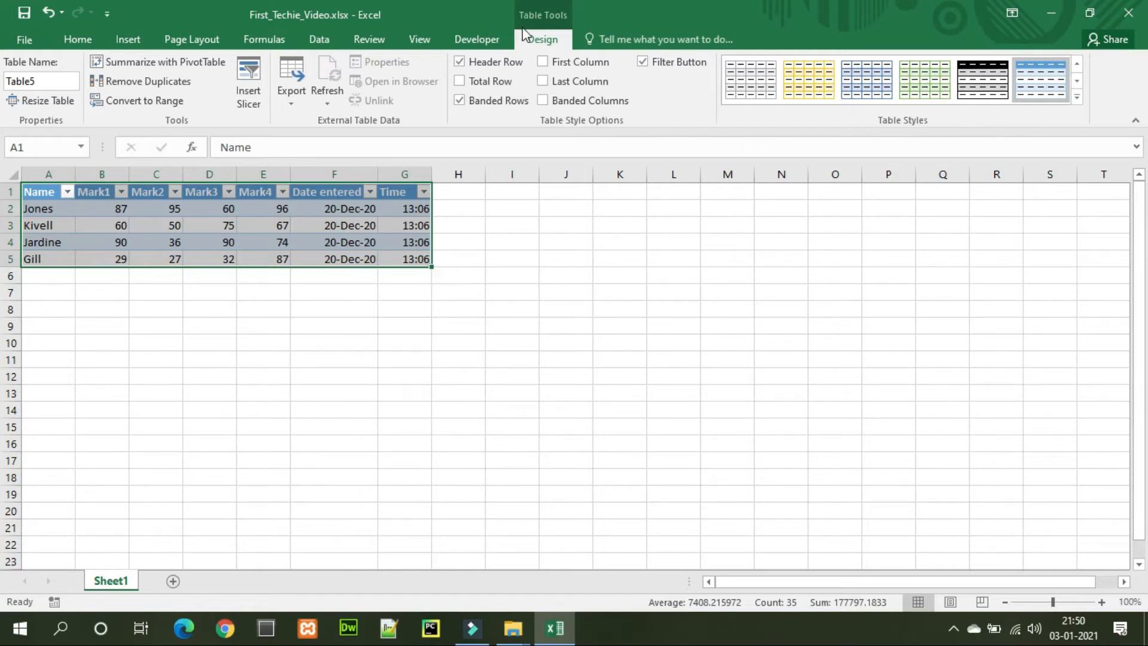
click(1075, 95)
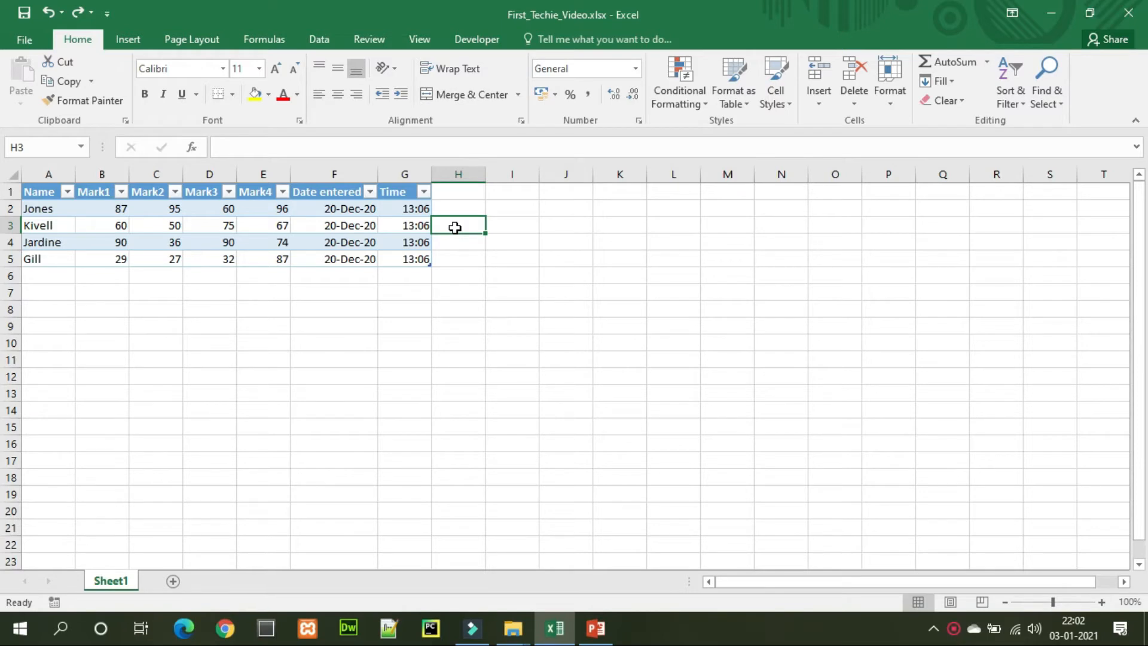
- Select all data rows of the table, A2:G5, and center their contents horizontally
click(311, 230)
key(ctrl+a)
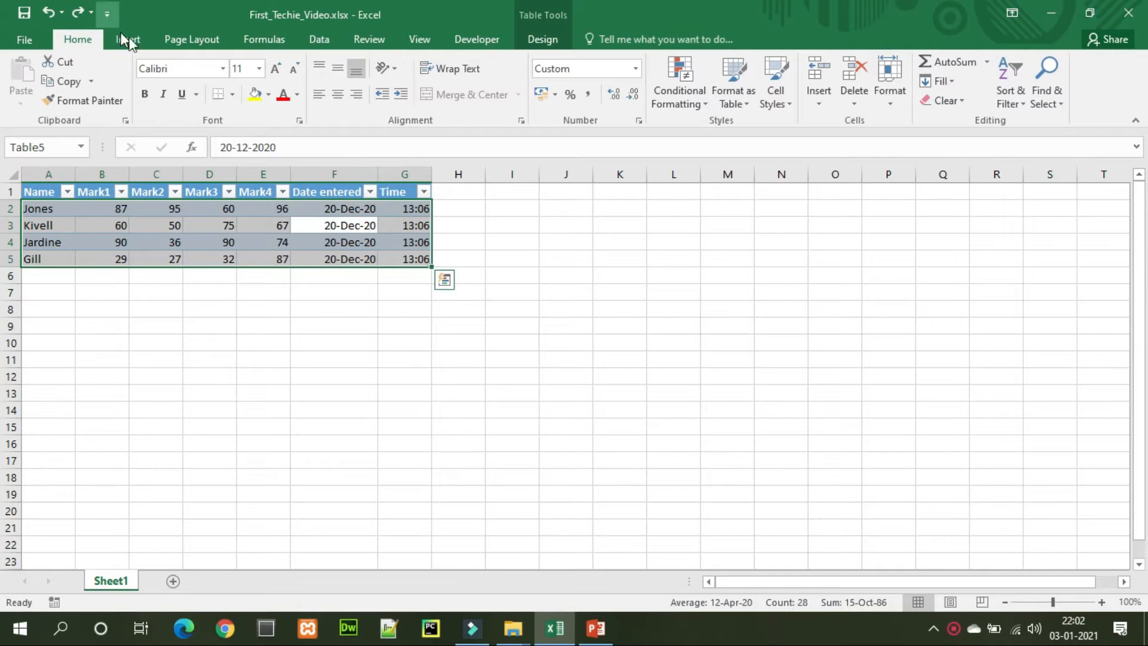
click(339, 96)
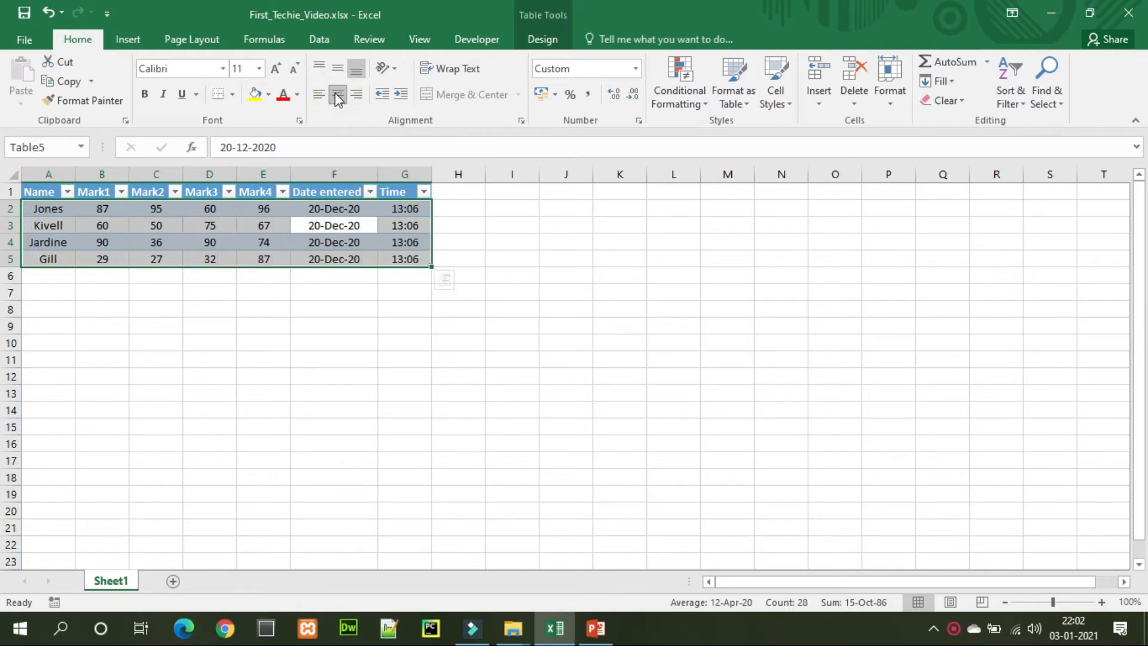
- Try left alignment and right alignment on the selected table data
click(320, 97)
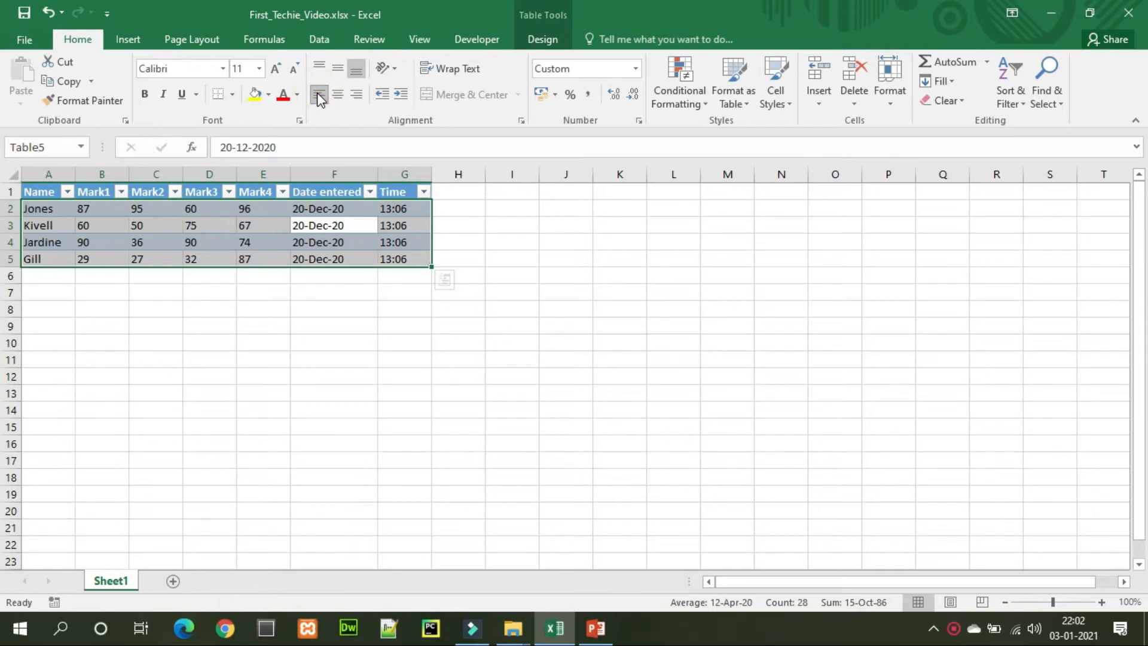
click(358, 103)
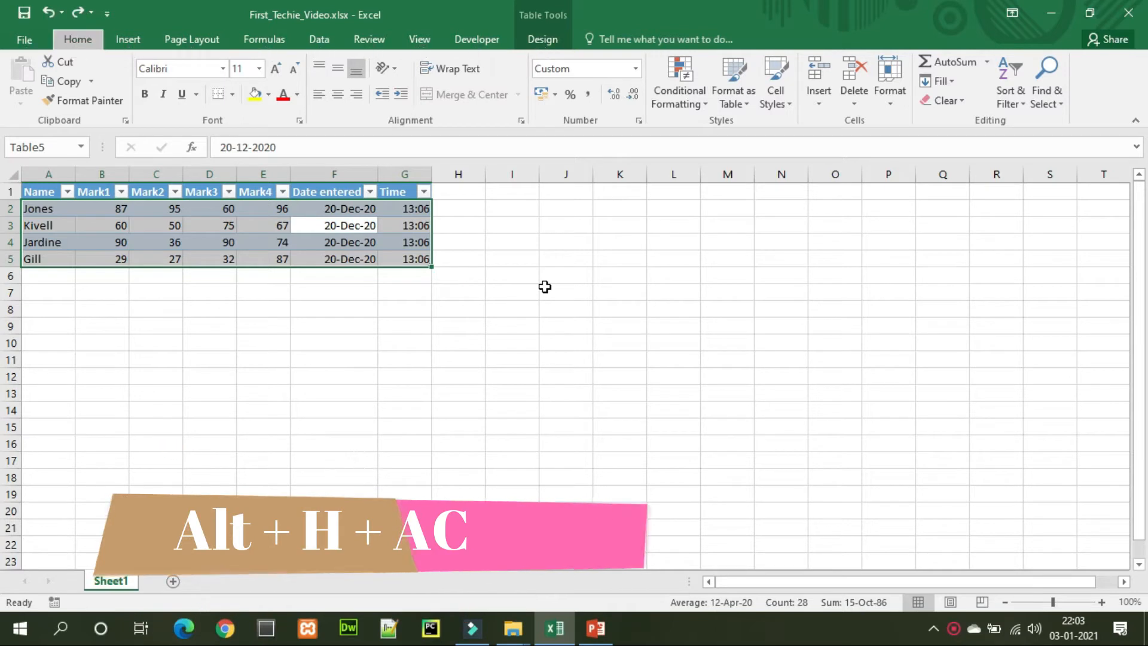
- Apply center alignment to the selected table data rows
key(alt+h)
key(a)
key(c)
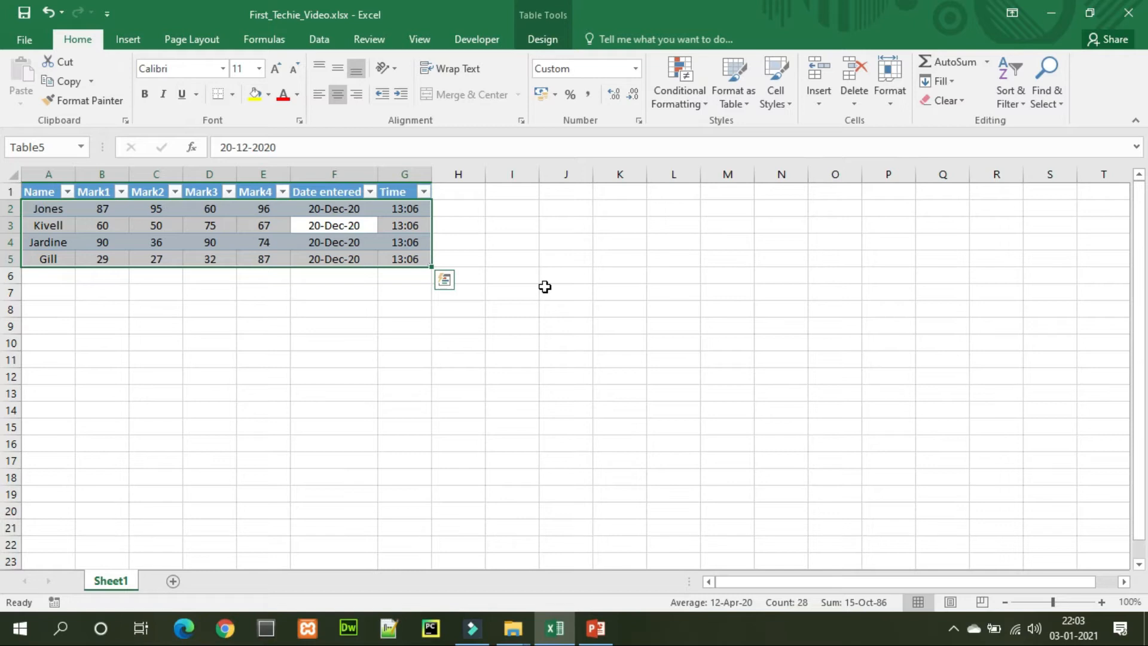
- Align the selected table data rows to the left
key(alt)
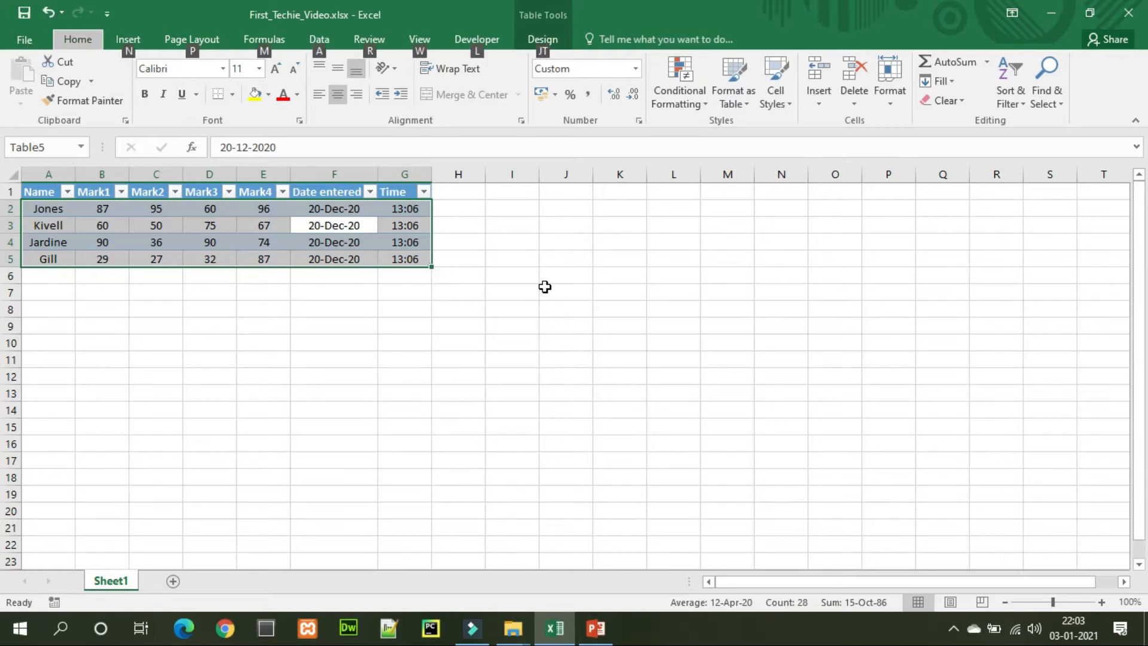
key(h)
key(a)
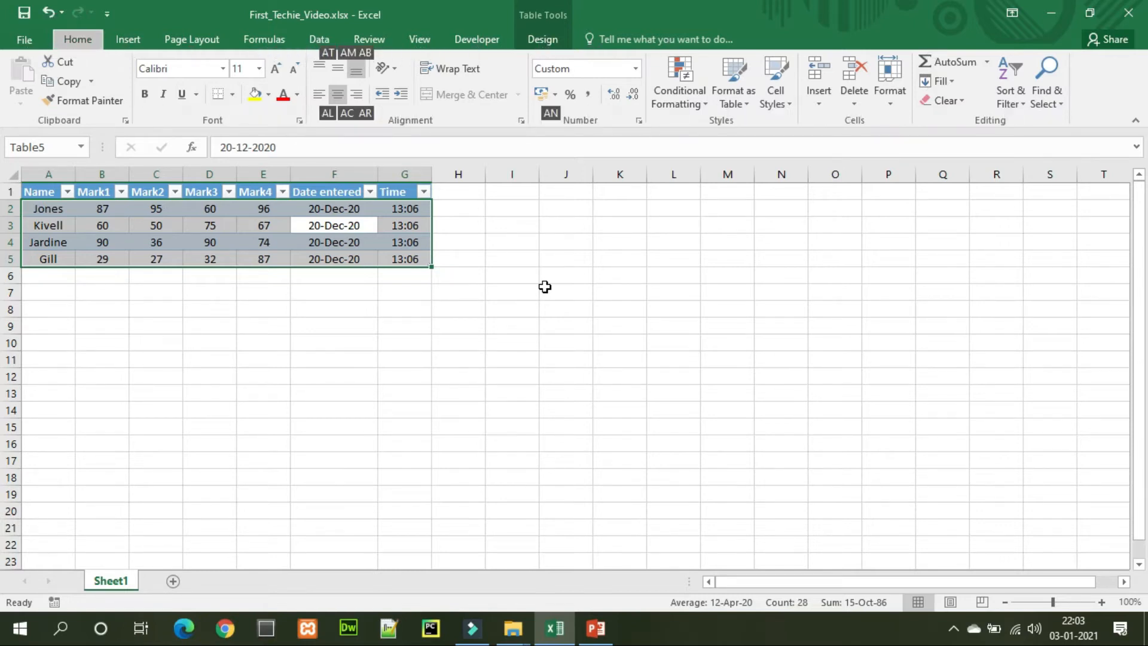
key(l)
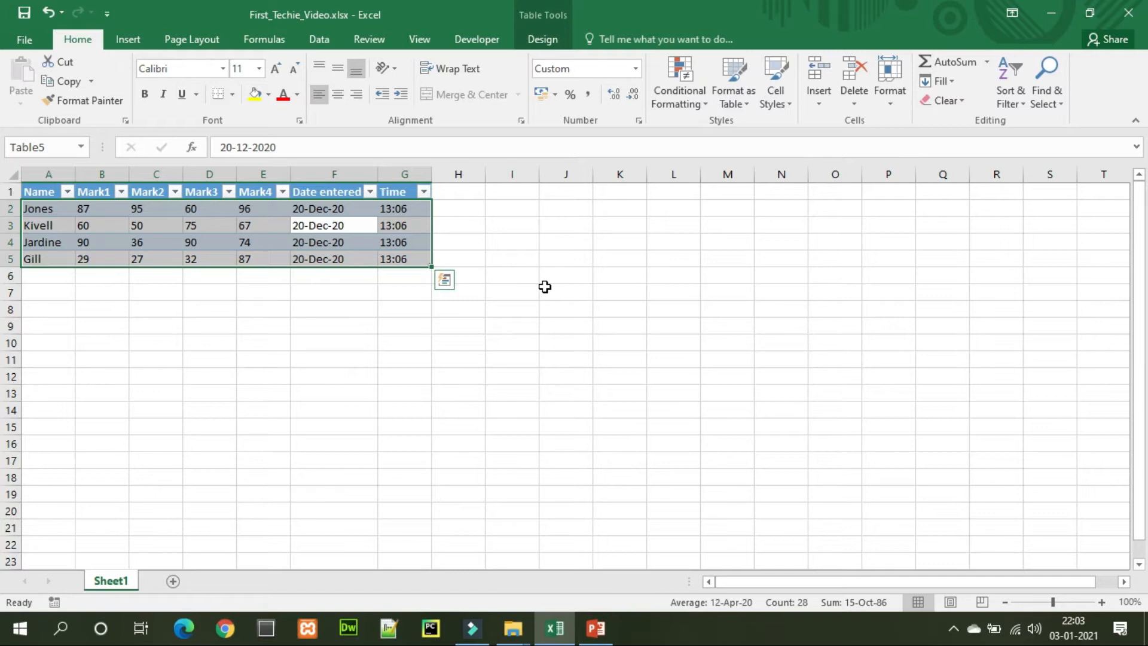
- Center the table data in A2:G5 again and select the Date entered header cell
key(alt+h)
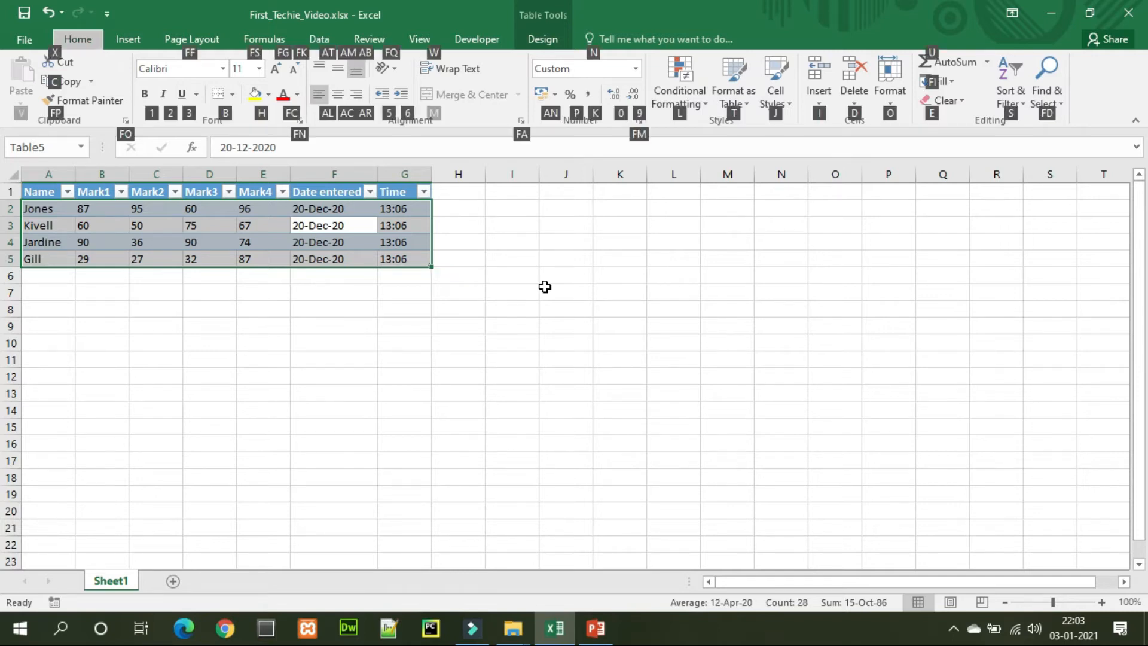
key(a)
key(c)
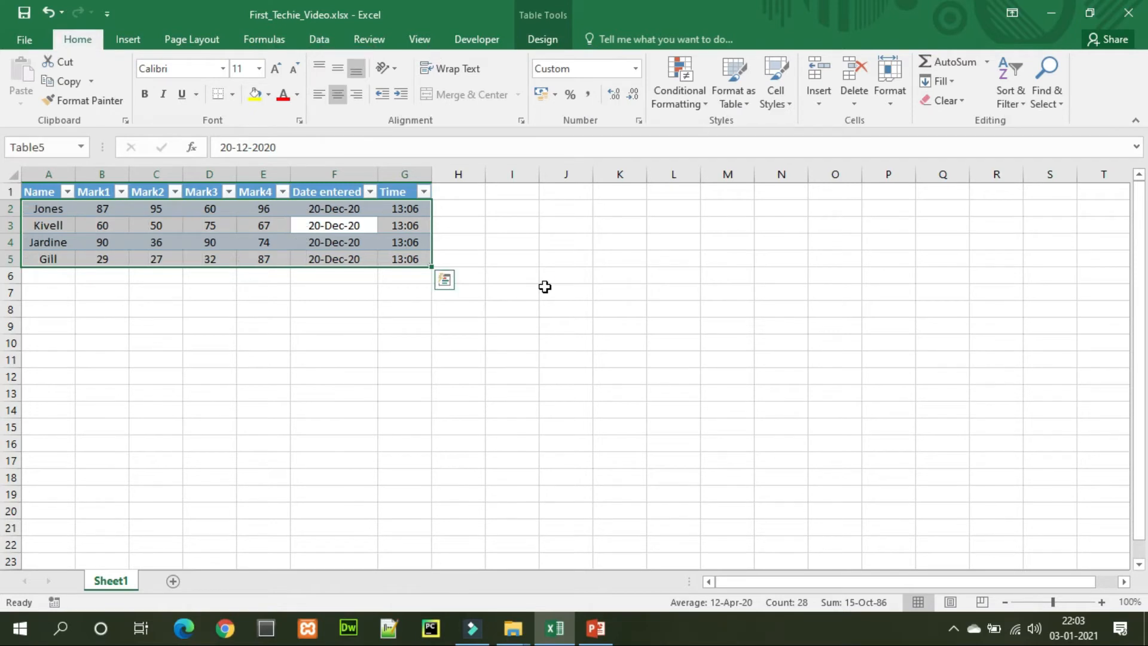
click(311, 190)
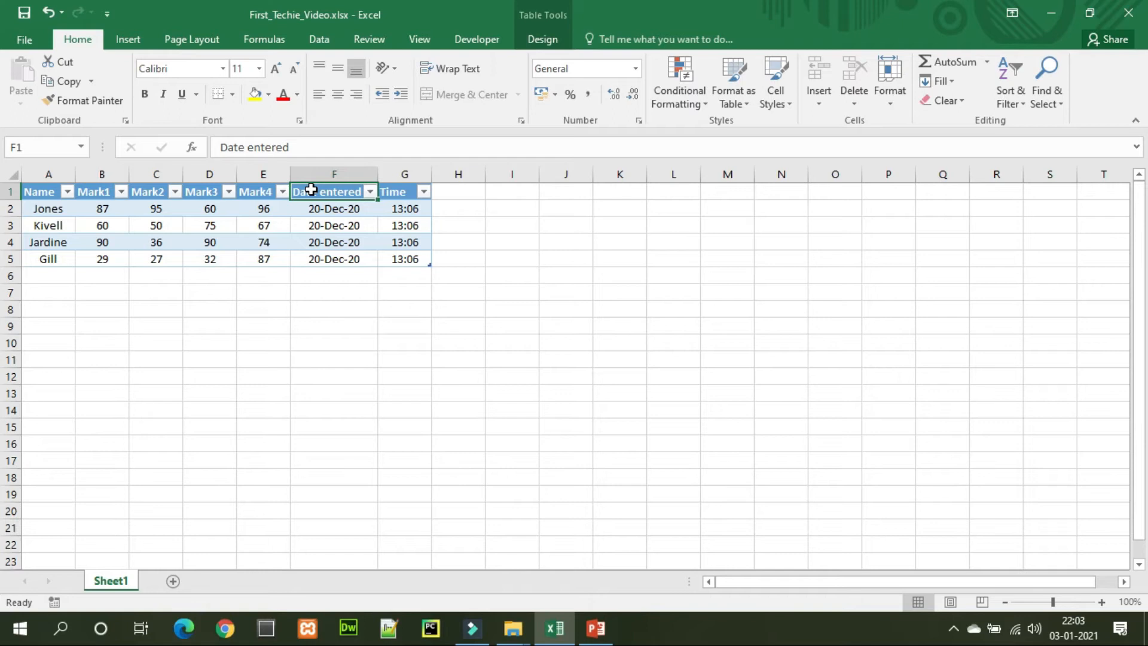
- Insert a blank row above the table header and enter the title X - A in cell A1
click(12, 186)
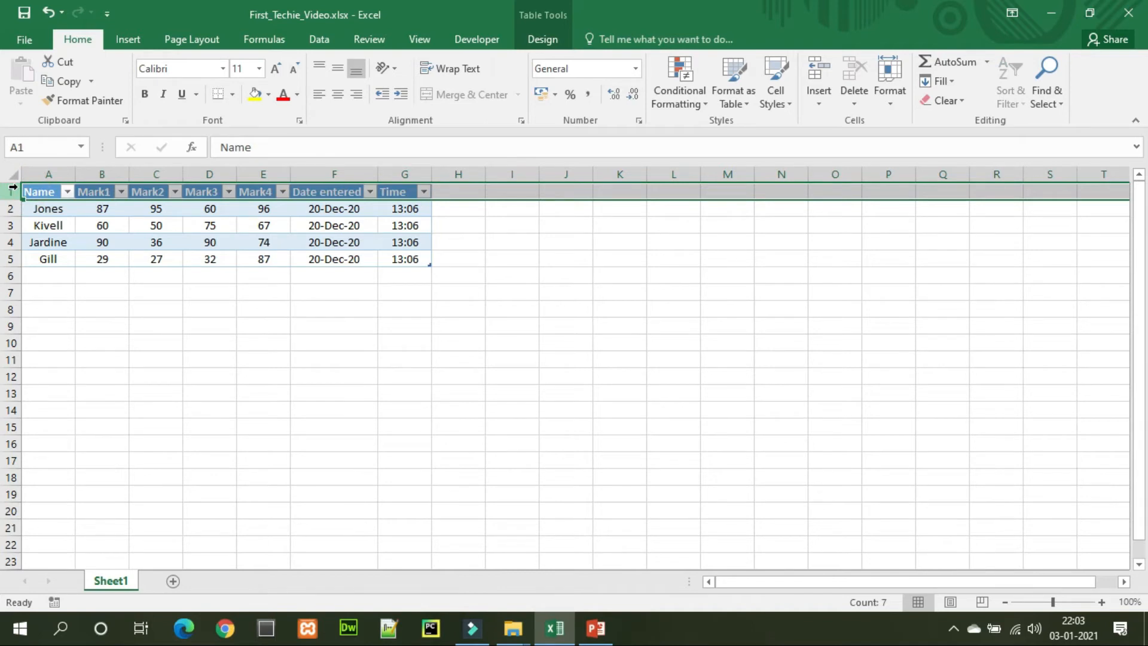
key(ctrl+shift+plus)
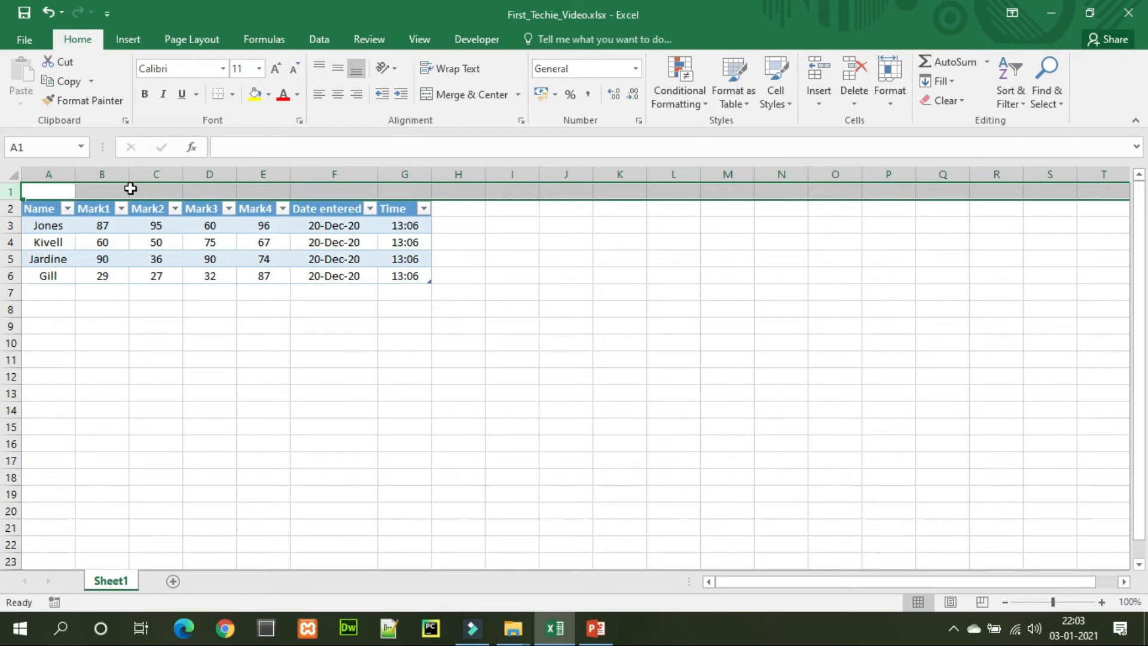
click(55, 189)
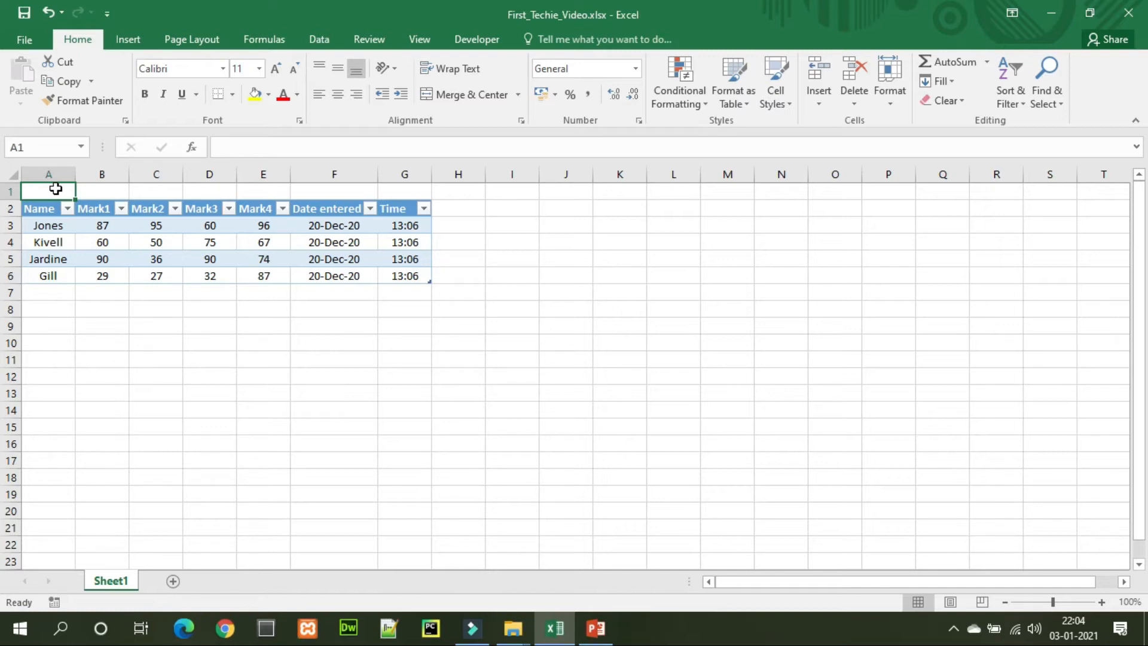
text(X - )
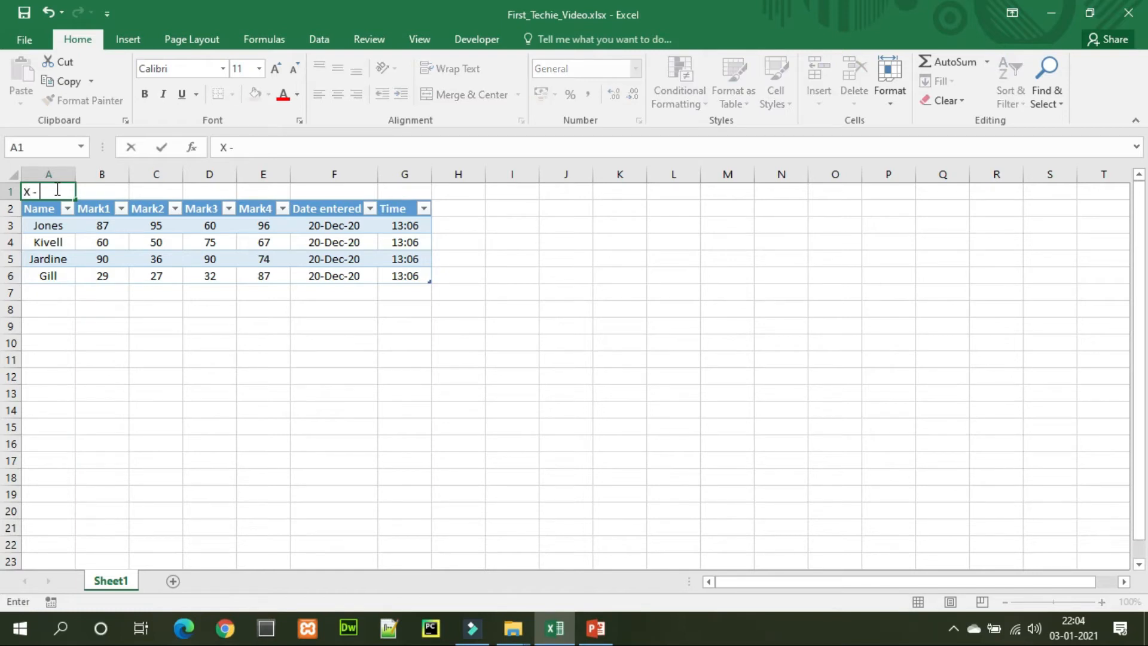
text(A)
key(Return)
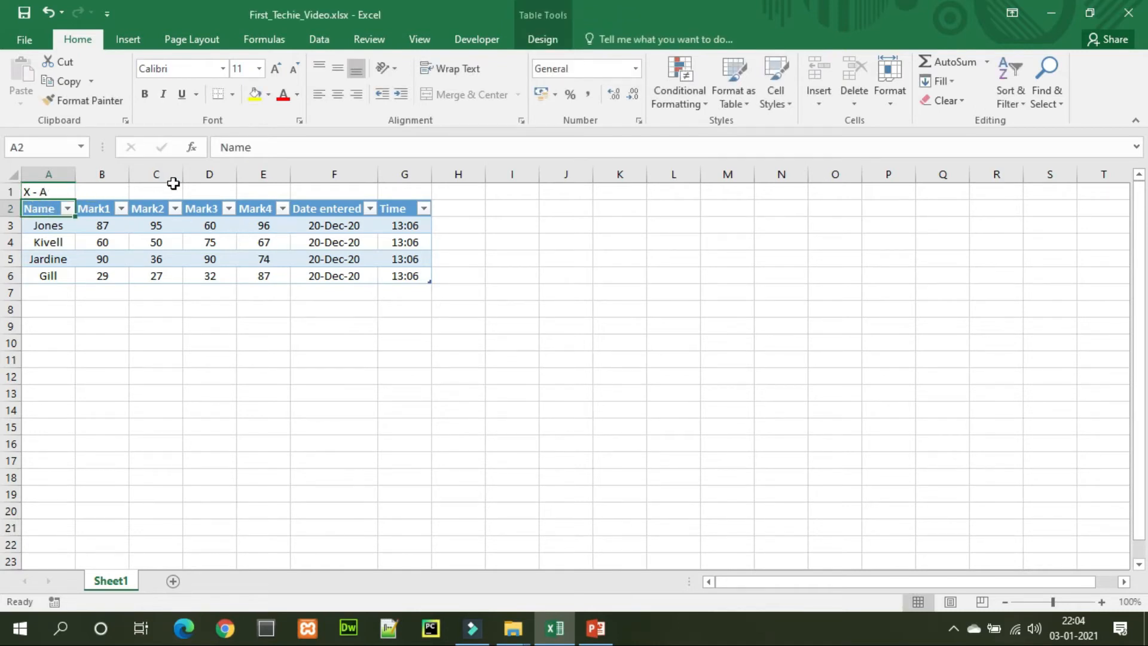
- Merge and center the title across cells A1:G1 above the table
click(66, 191)
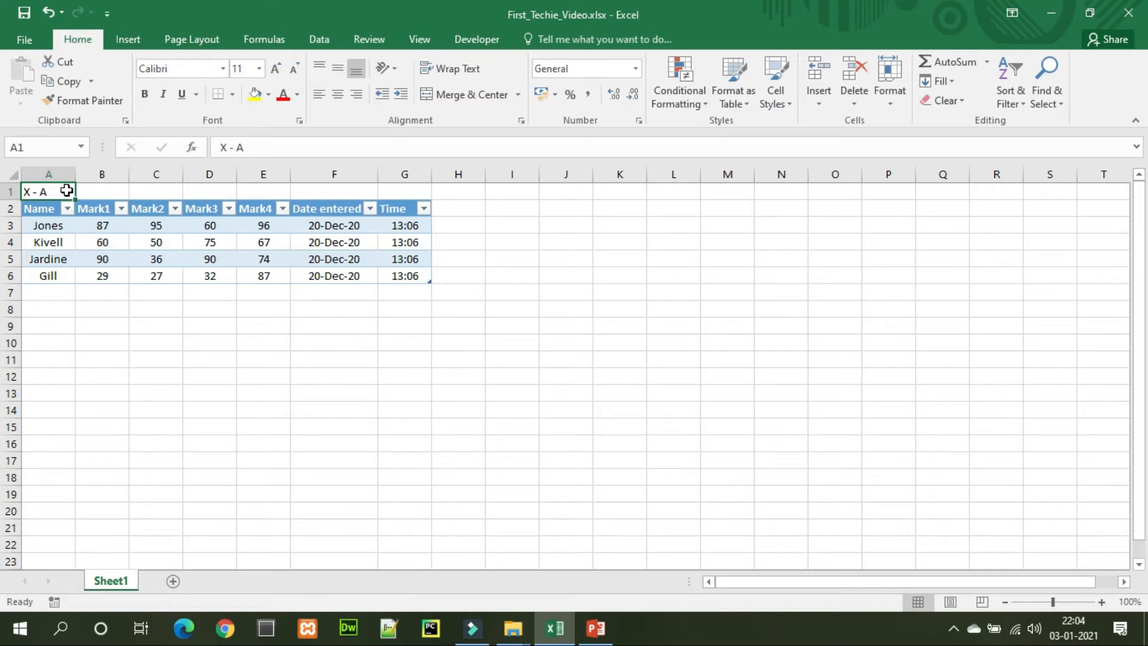
key(shift+Right)
key(shift+Right)
key(shift+Right)
key(shift+Right)
key(shift+Right)
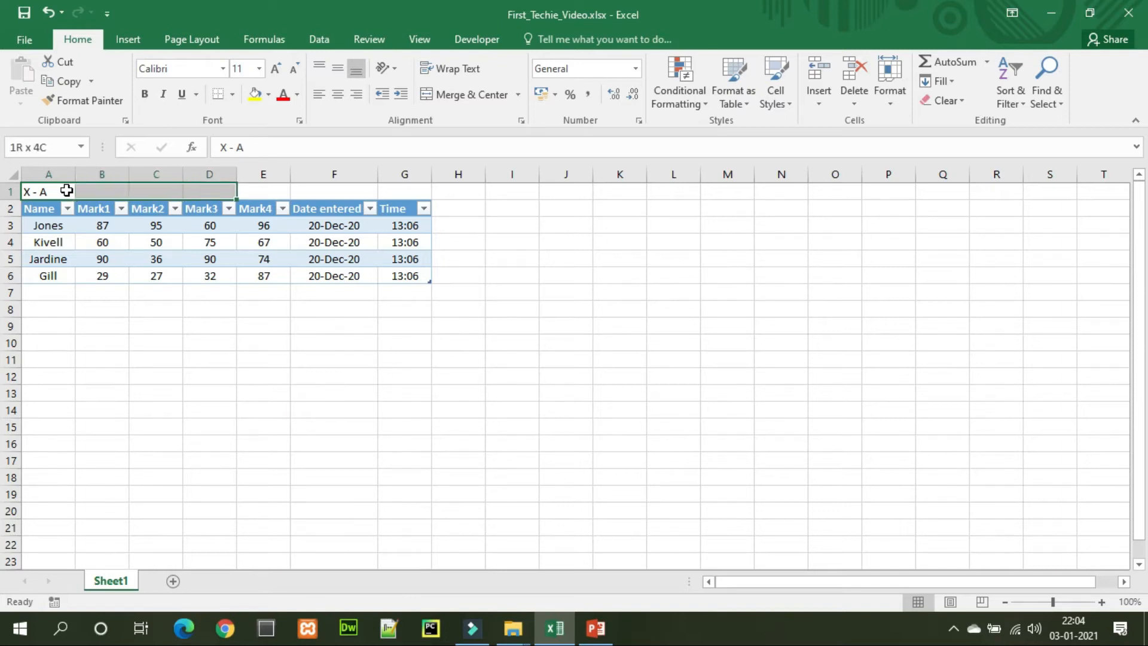
key(shift+Right)
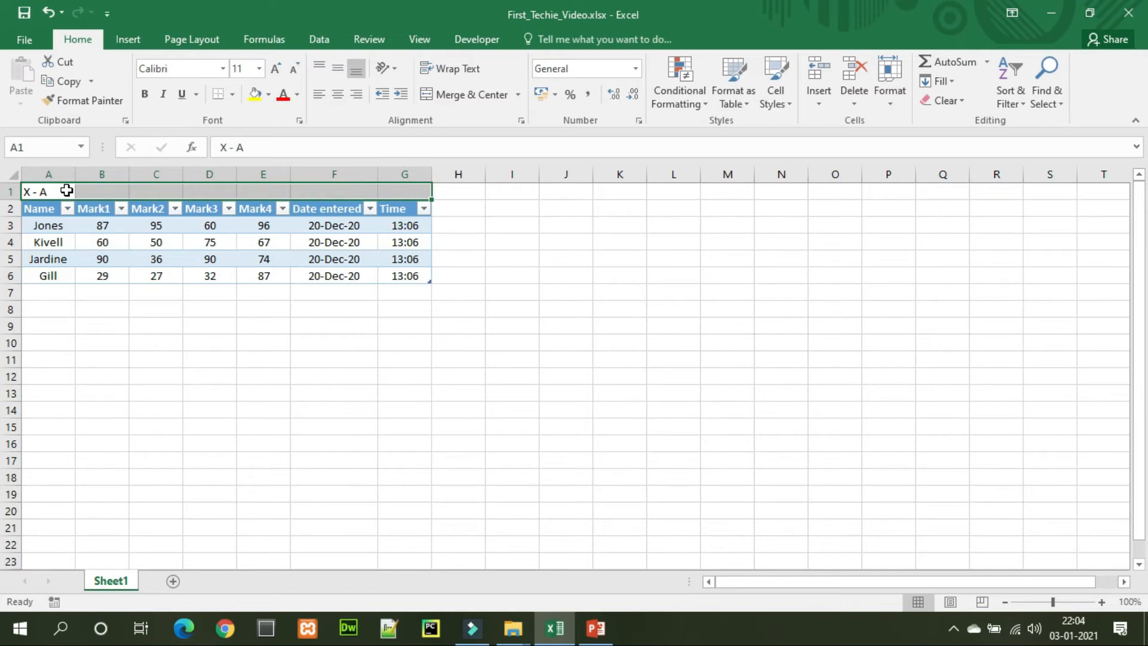
key(alt)
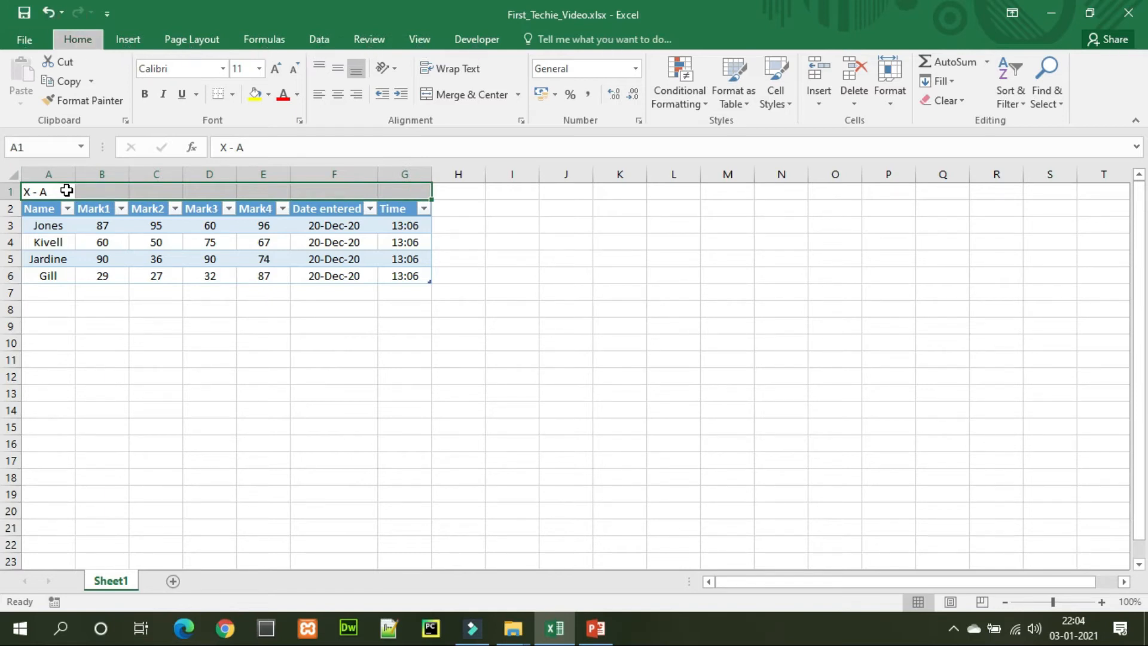
key(h)
key(m)
key(c)
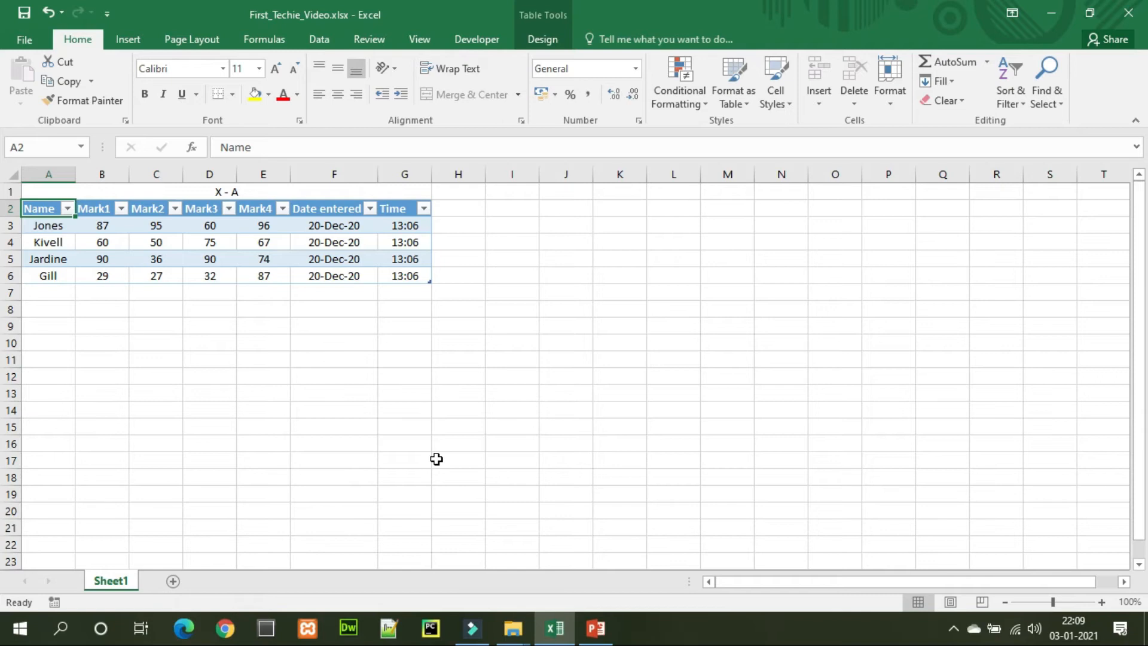
- Select the whole table A2:G6 and try bold formatting on it twice, removing it each time
key(ctrl+a)
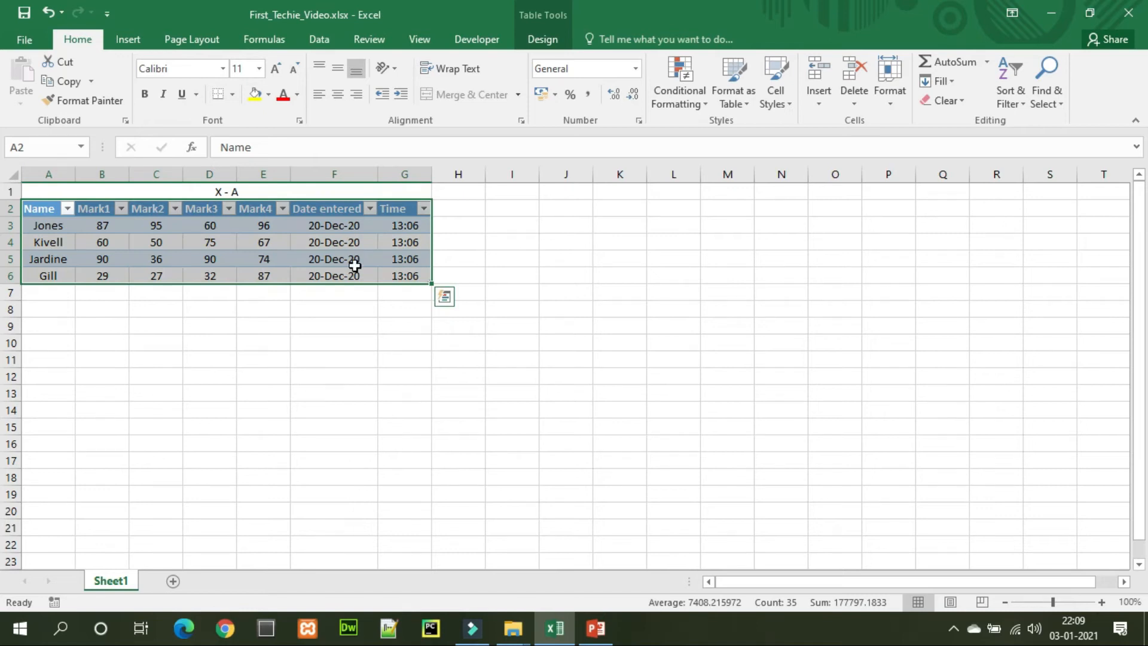
click(144, 93)
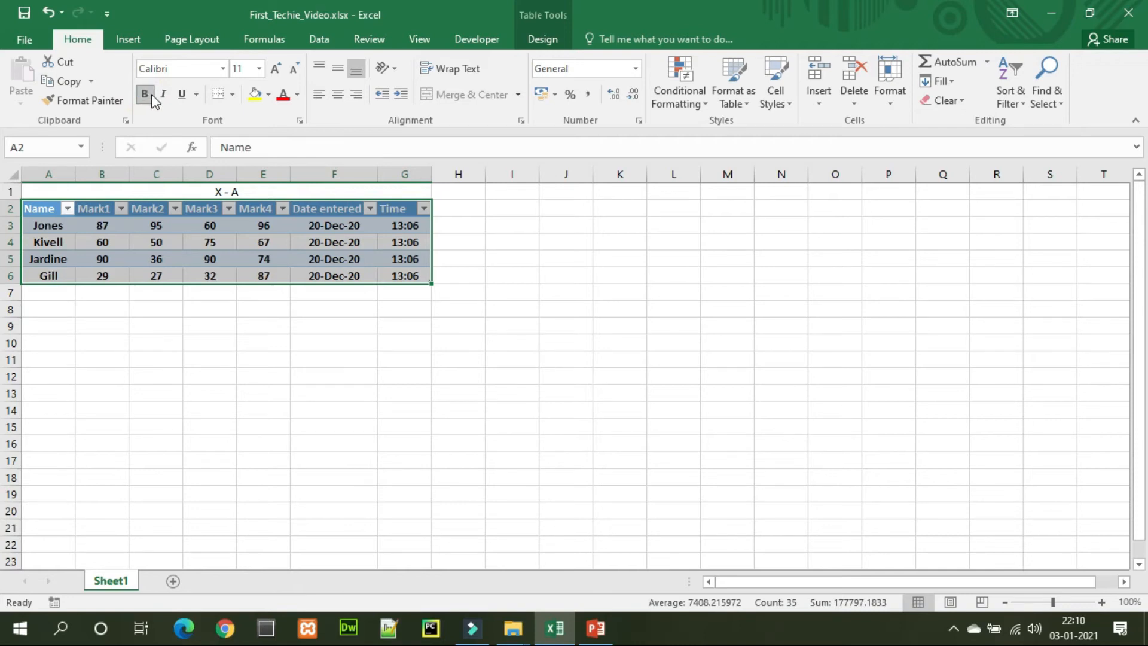
click(146, 93)
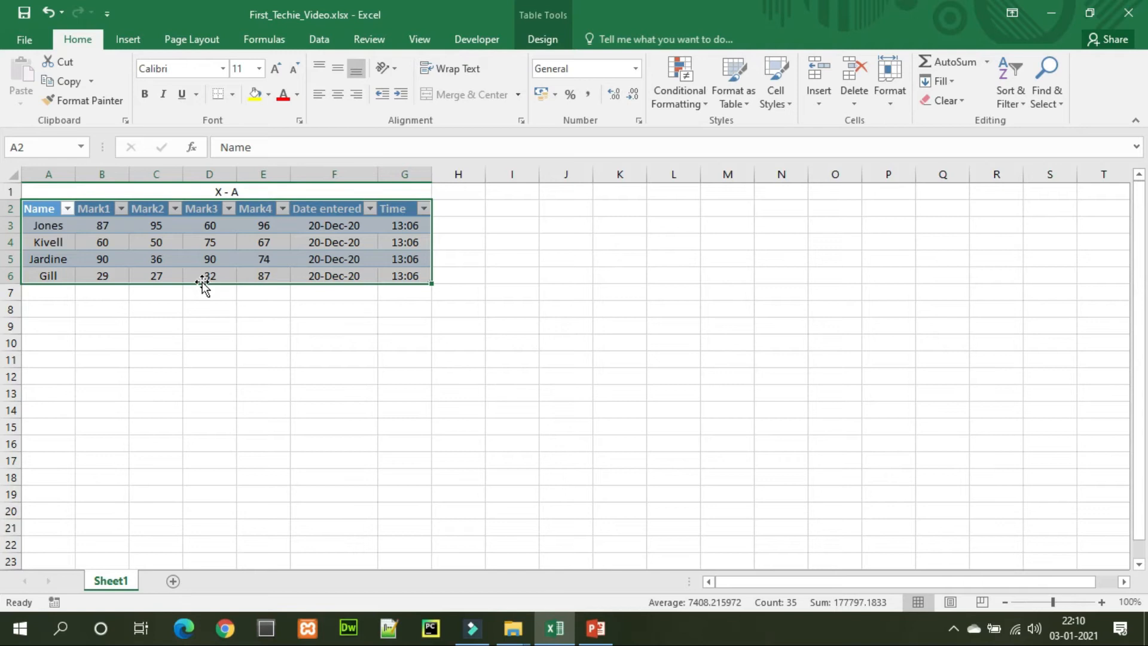
key(ctrl+b)
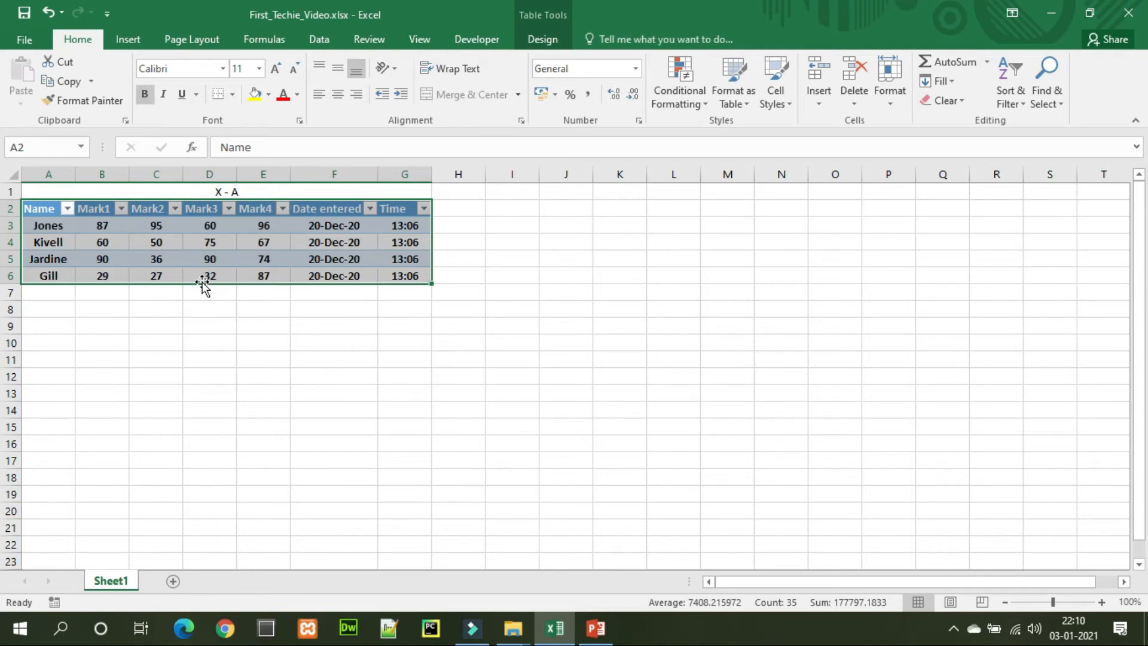
key(ctrl+b)
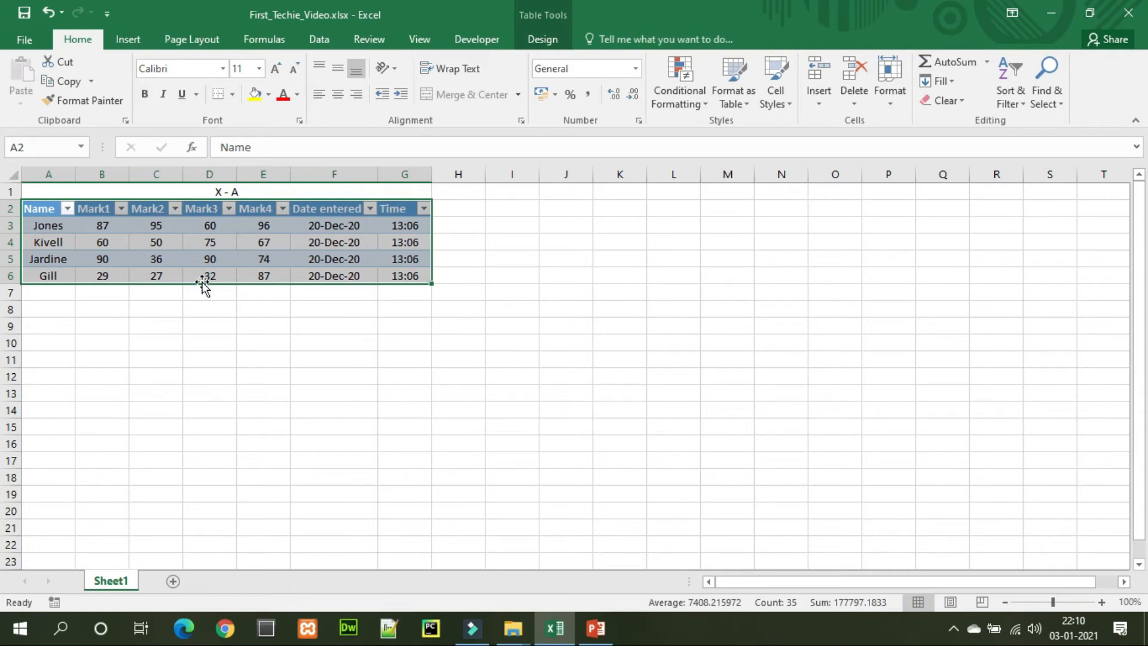
- Try italic and underline formatting on the selected table, and remove both
key(ctrl+i)
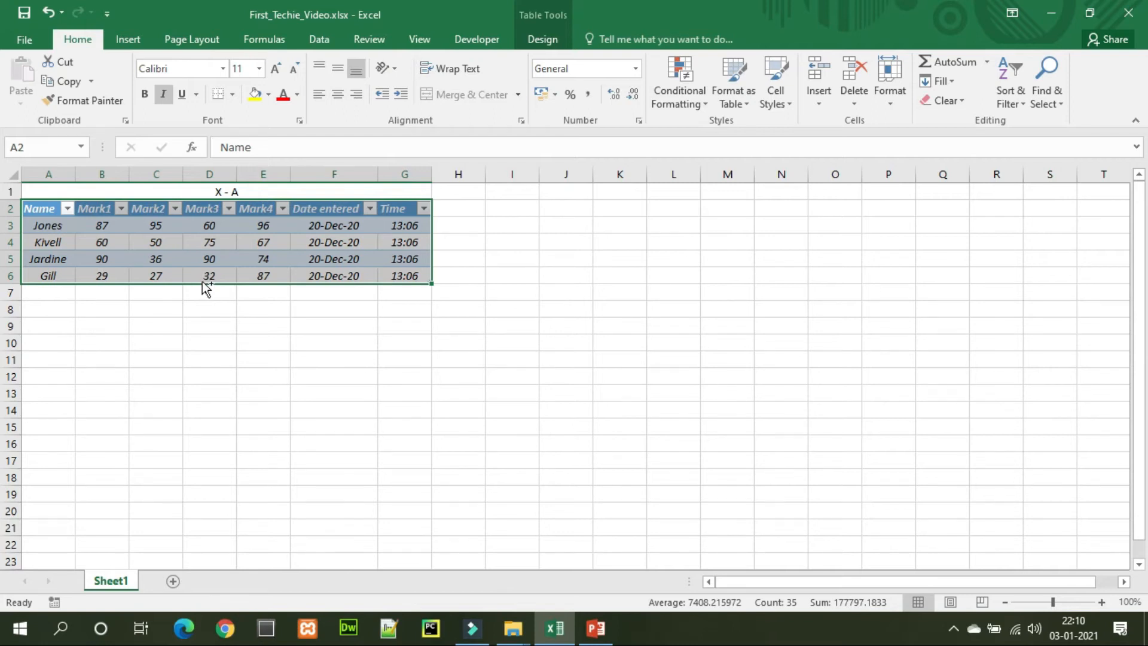
key(ctrl+u)
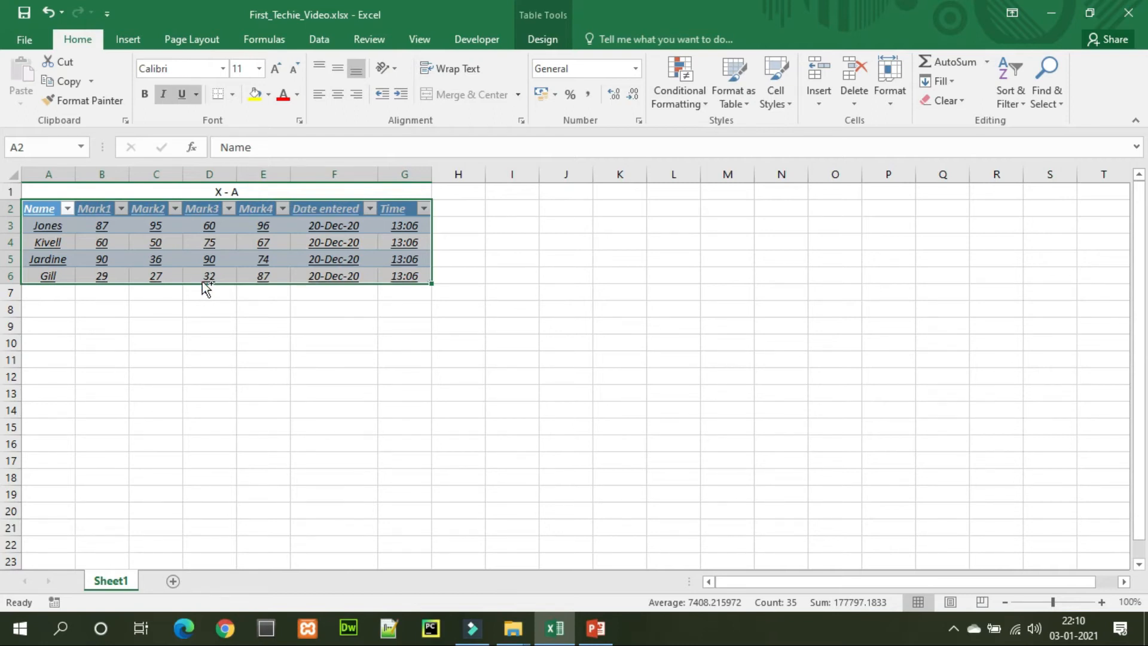
key(ctrl+u)
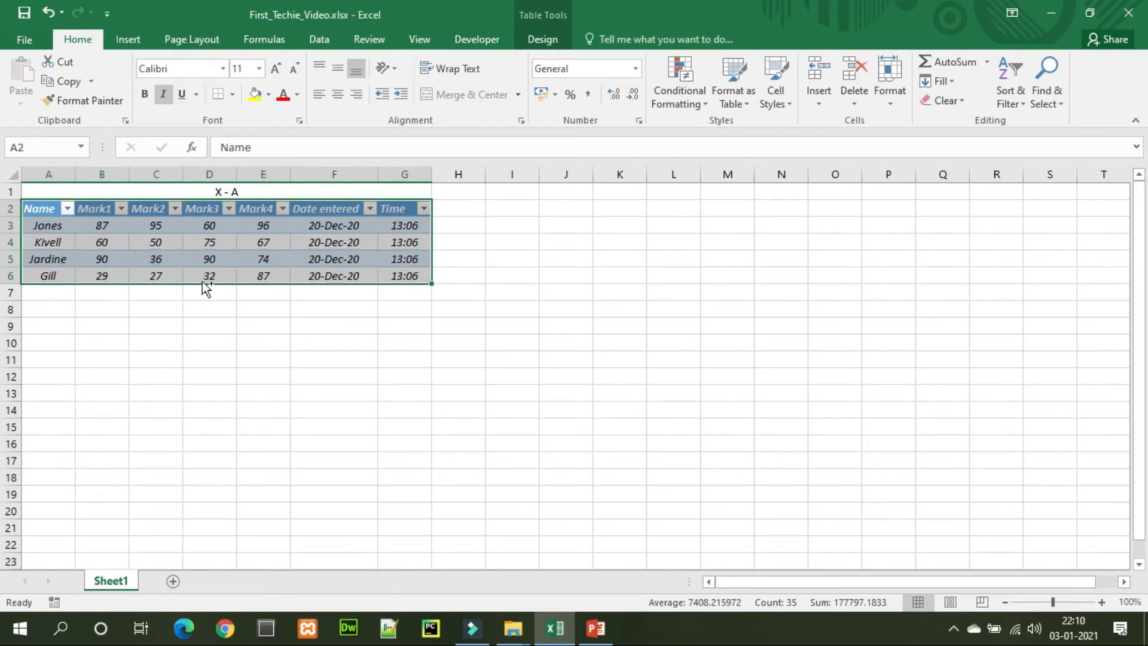
key(ctrl+i)
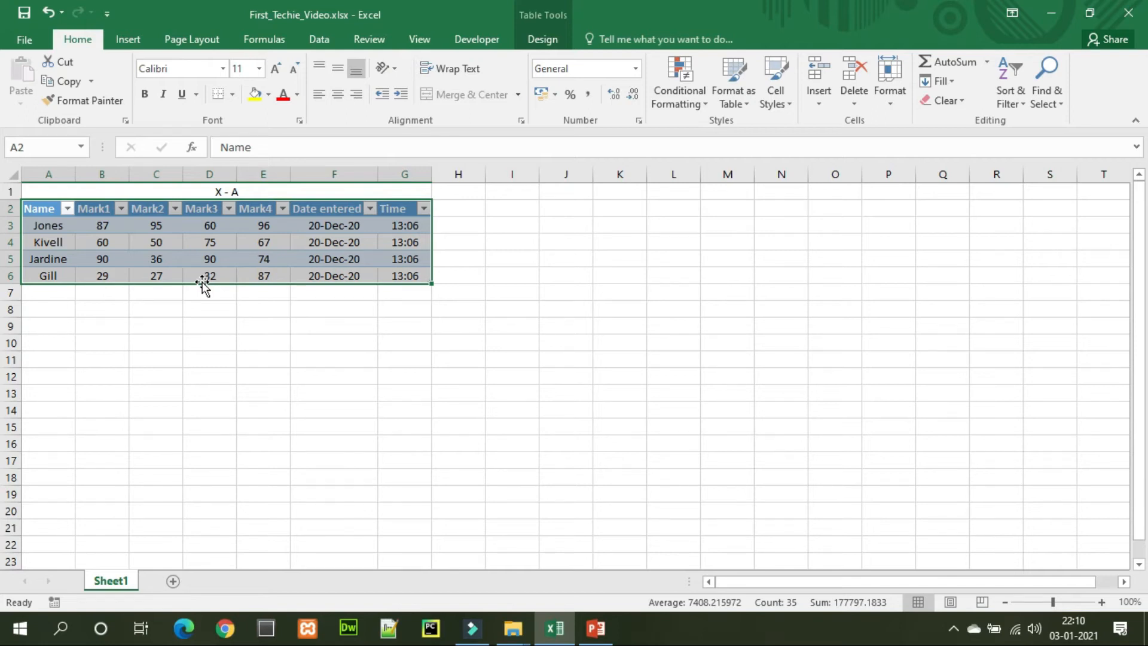
- Reduce the selected table's font size to 10 and restore it to 11
click(298, 74)
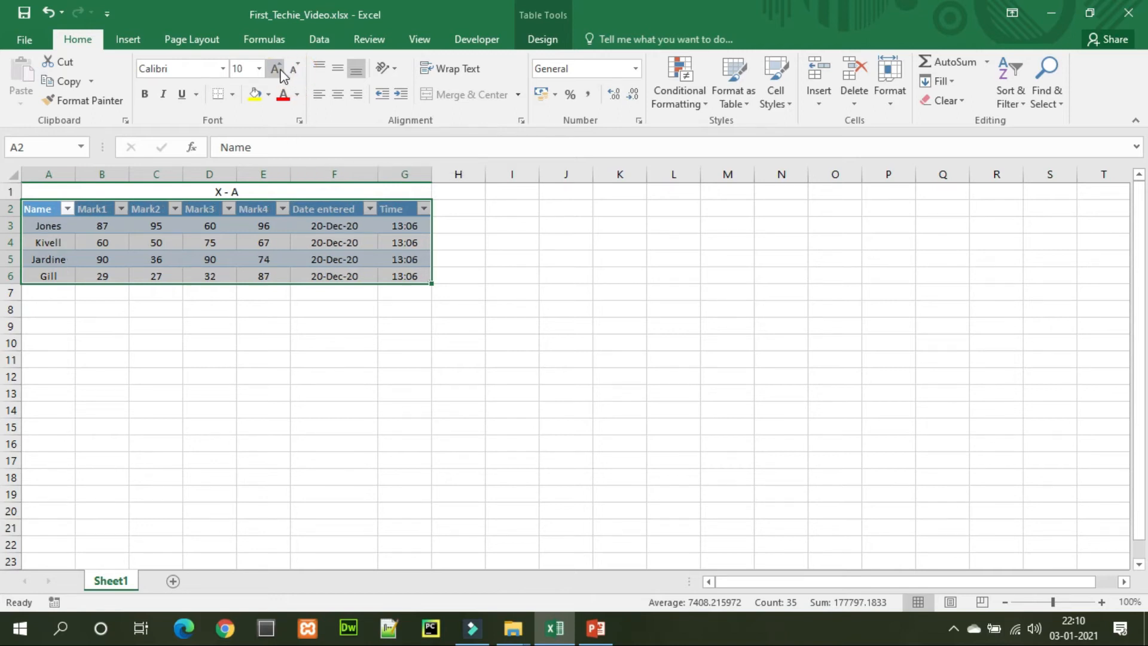
click(278, 70)
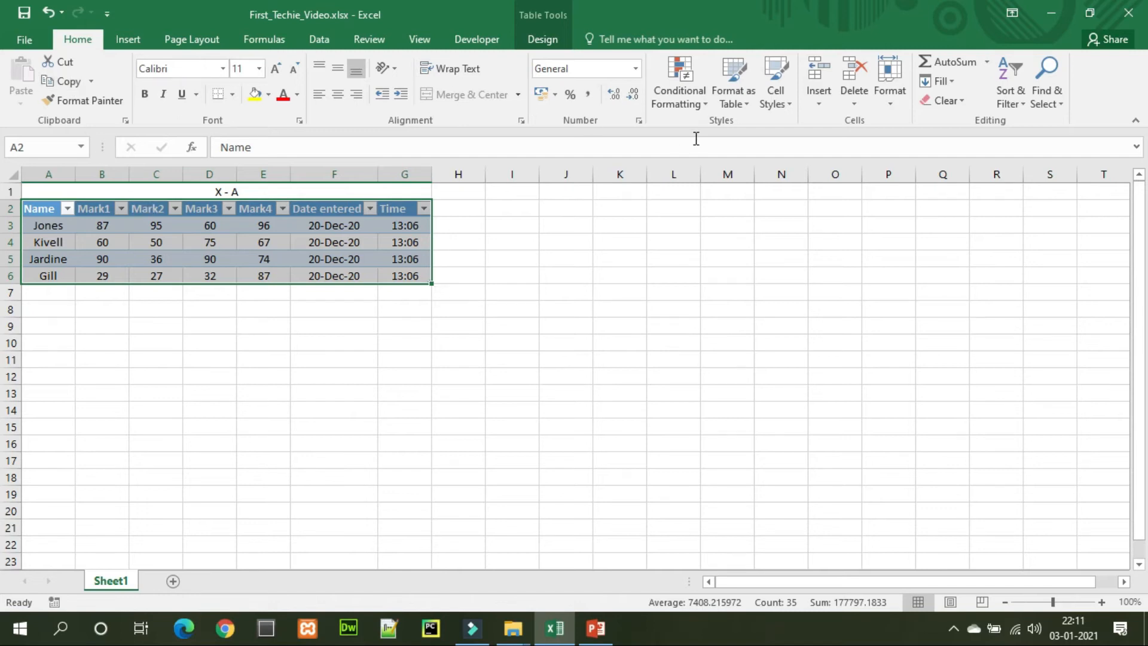
- Try a row height of 20 for the selected table rows 2 to 6, and undo it
click(887, 104)
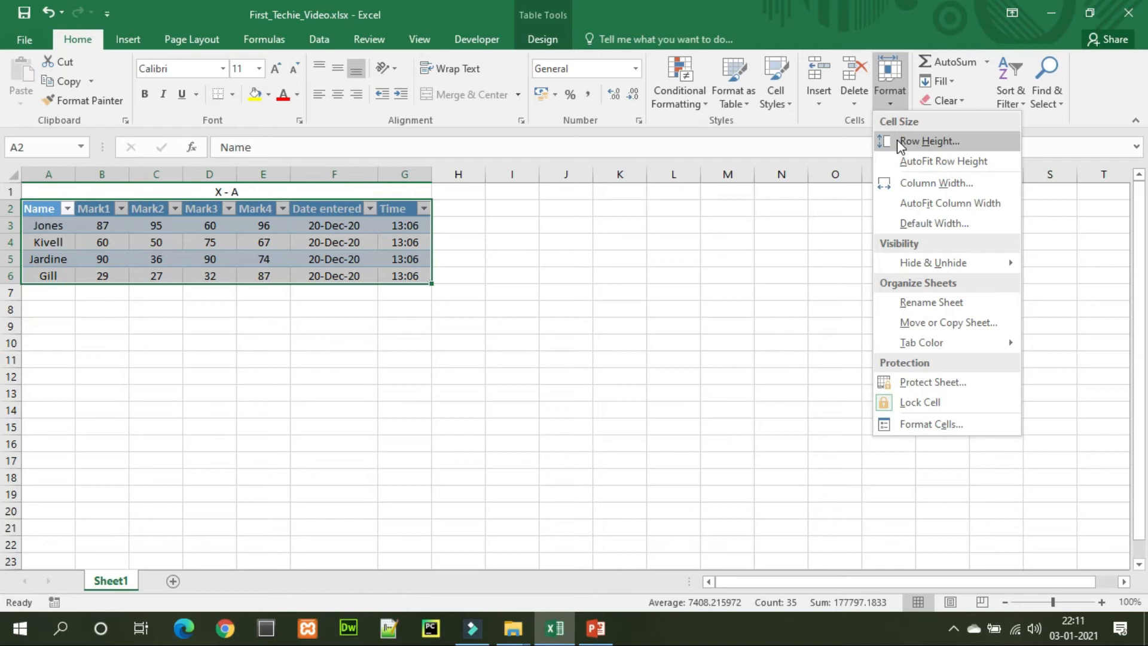
click(927, 141)
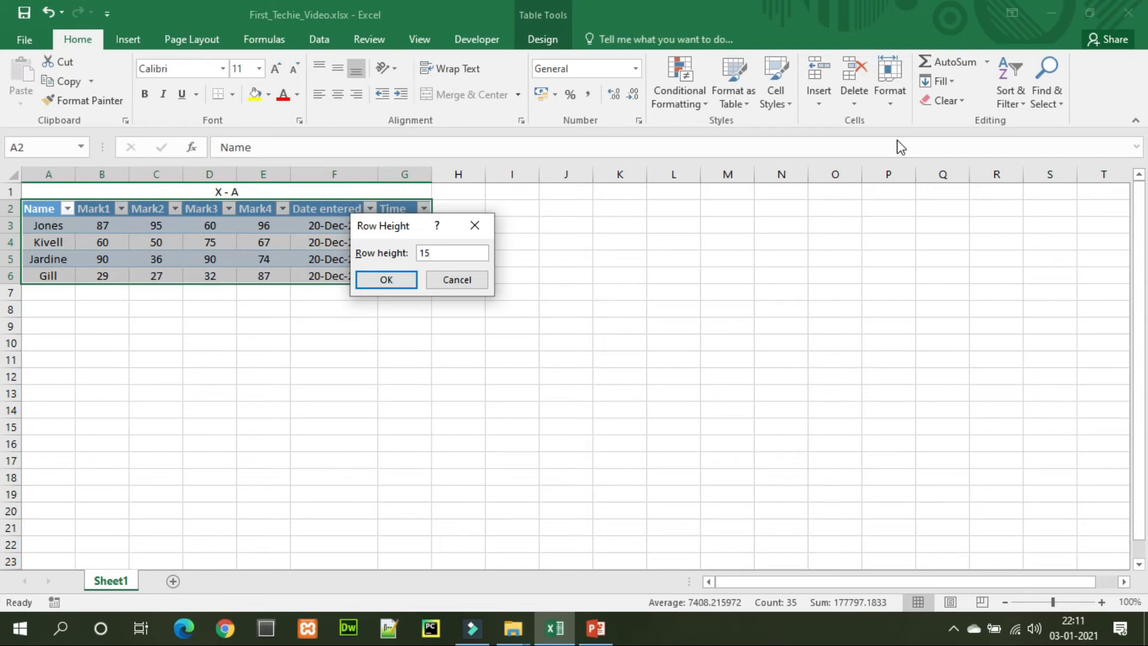
key(BackSpace)
key(BackSpace)
text(20)
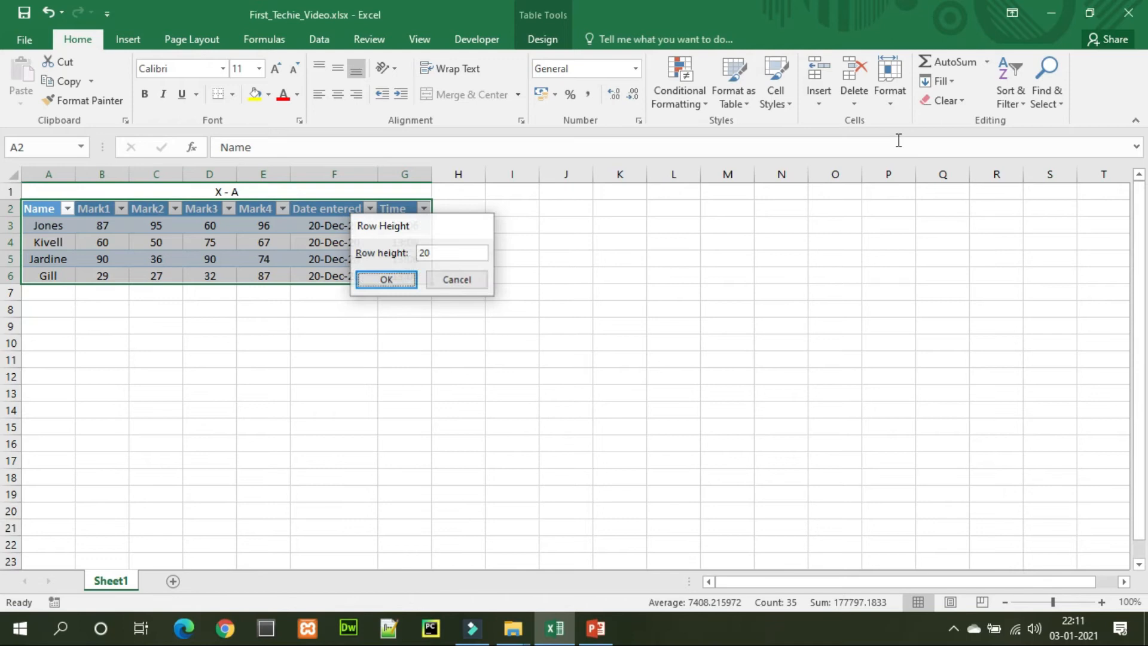
key(Return)
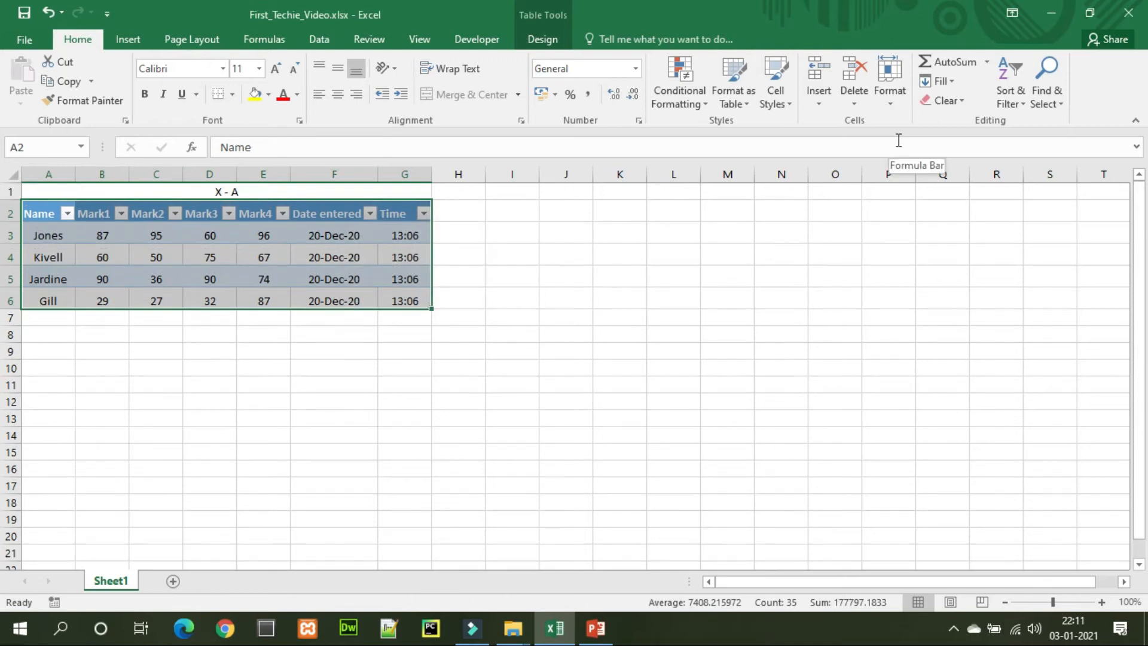
key(ctrl+z)
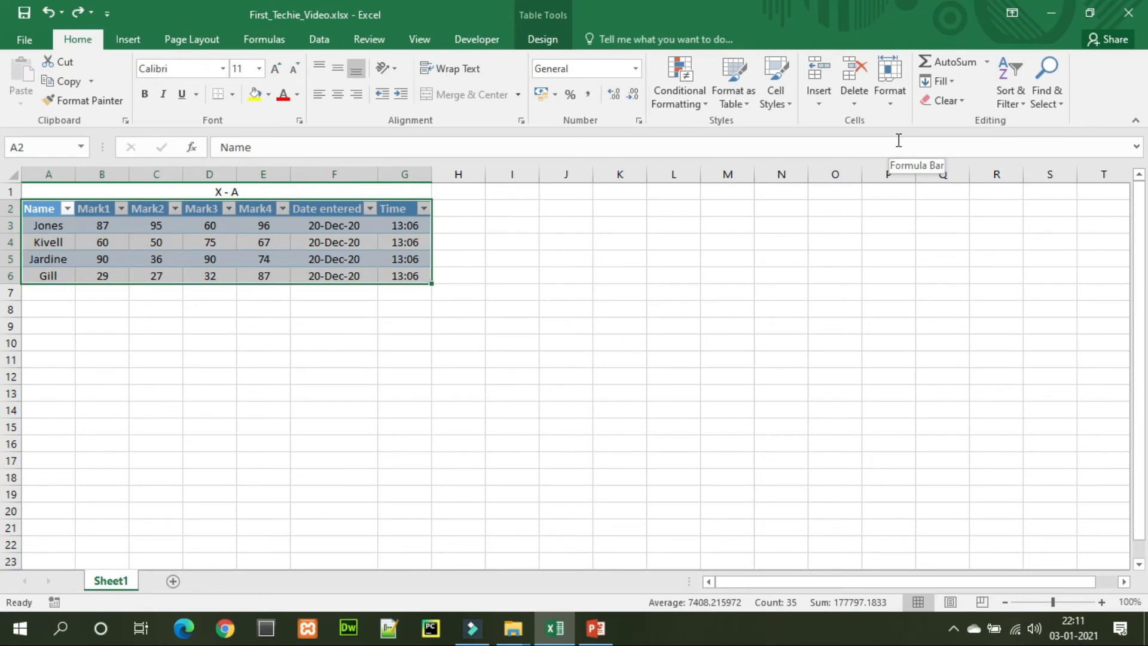
click(901, 98)
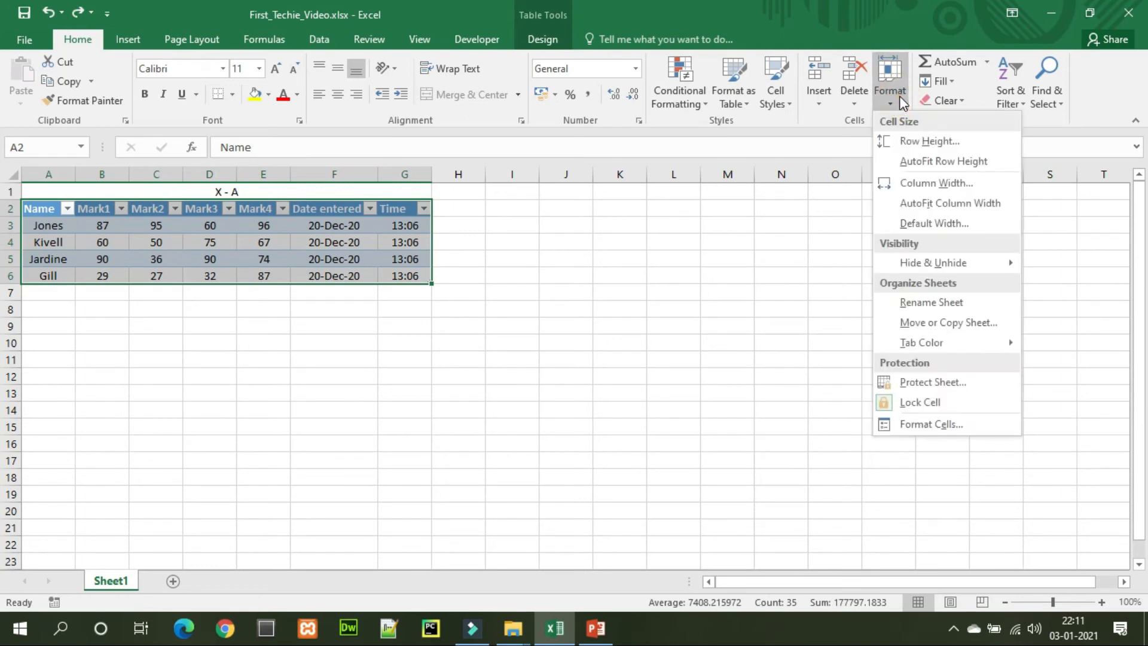
click(911, 183)
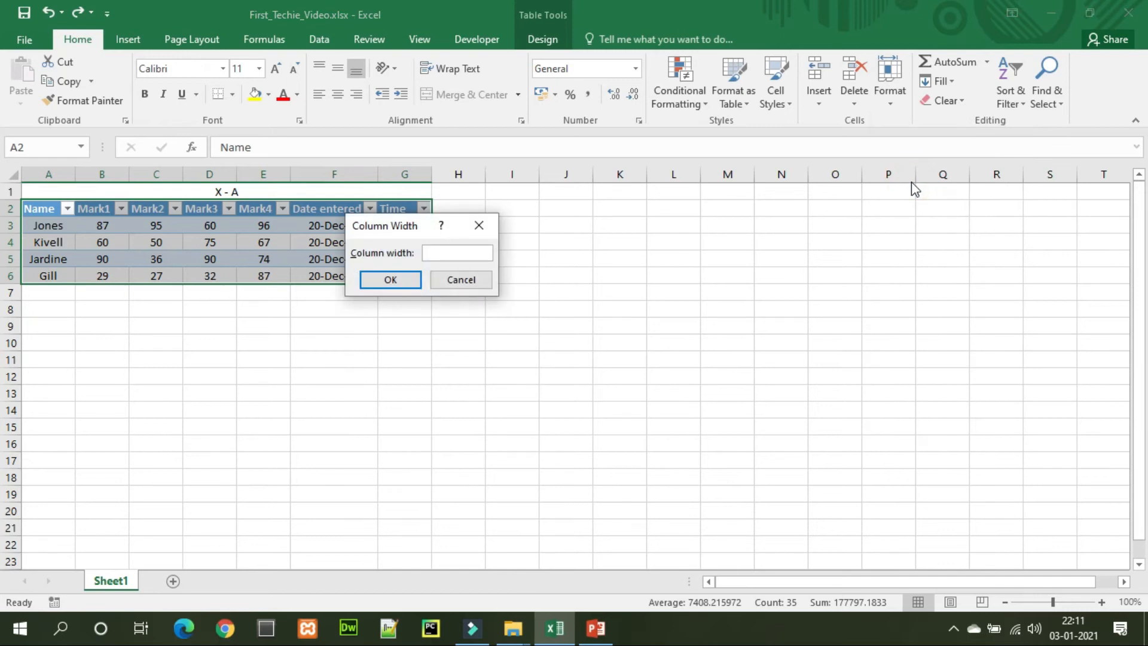
key(Escape)
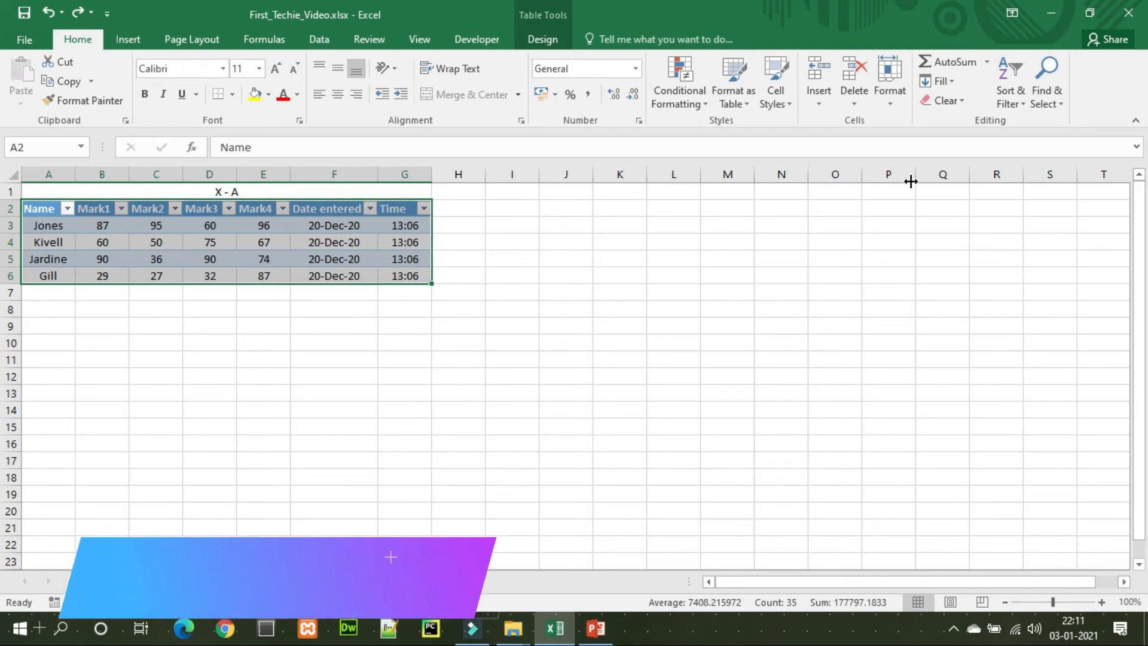
- Open the row height setting for the selected table rows and accept the height of 15
key(alt)
key(h)
key(o)
key(h)
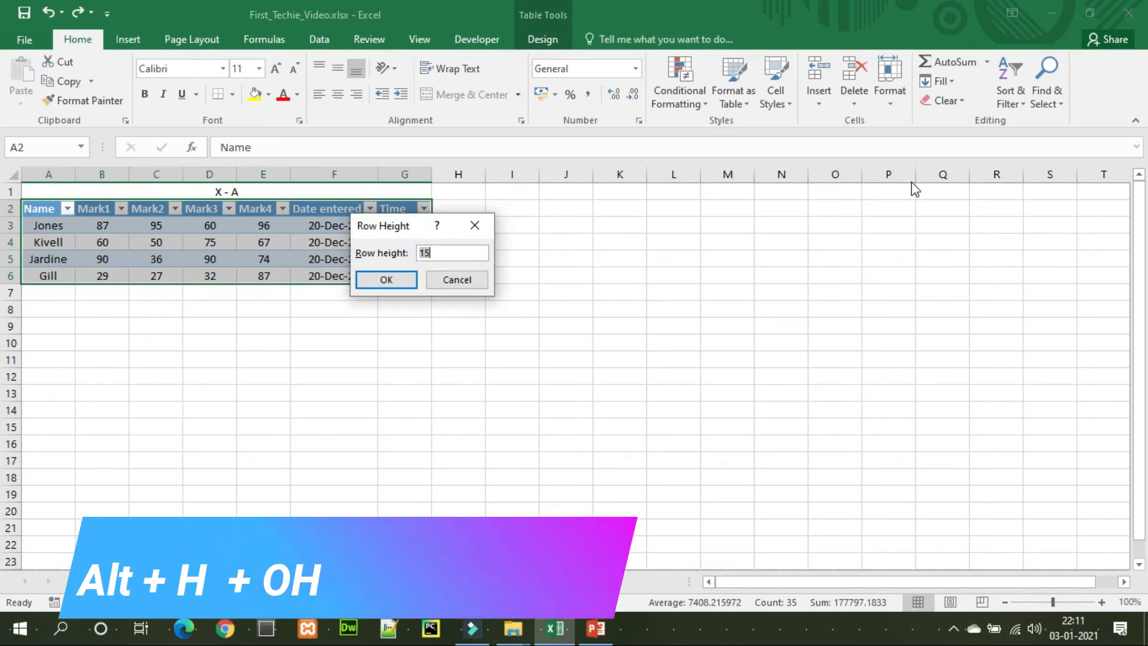
key(Return)
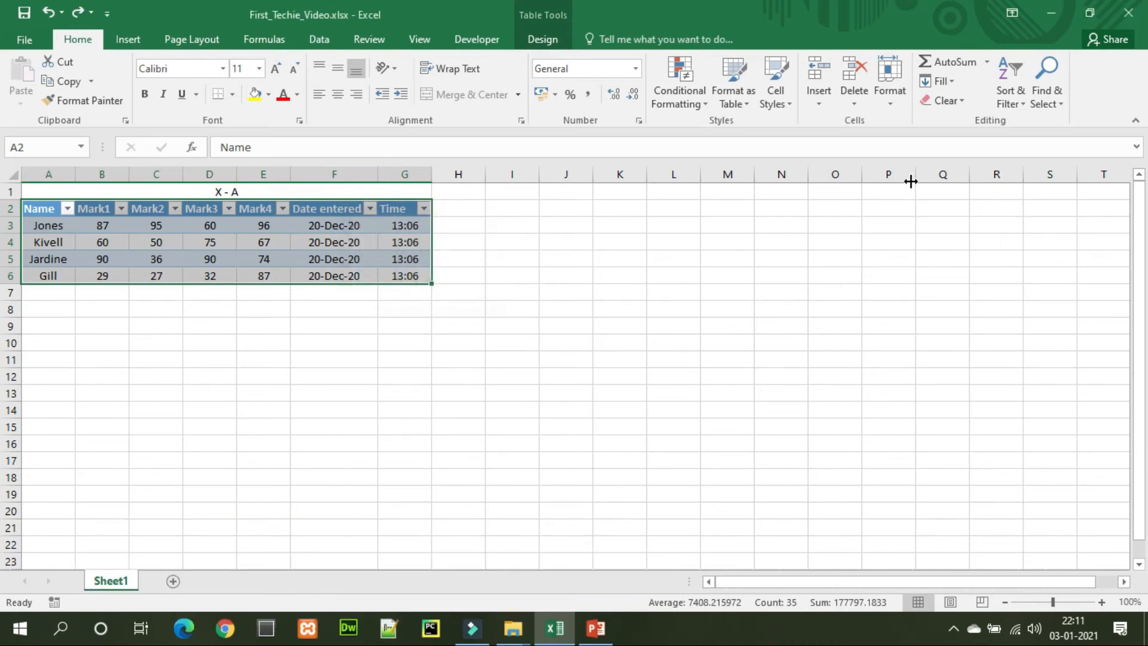
- Open the column width setting for the selected table columns and close it with no width entered
key(alt)
key(h)
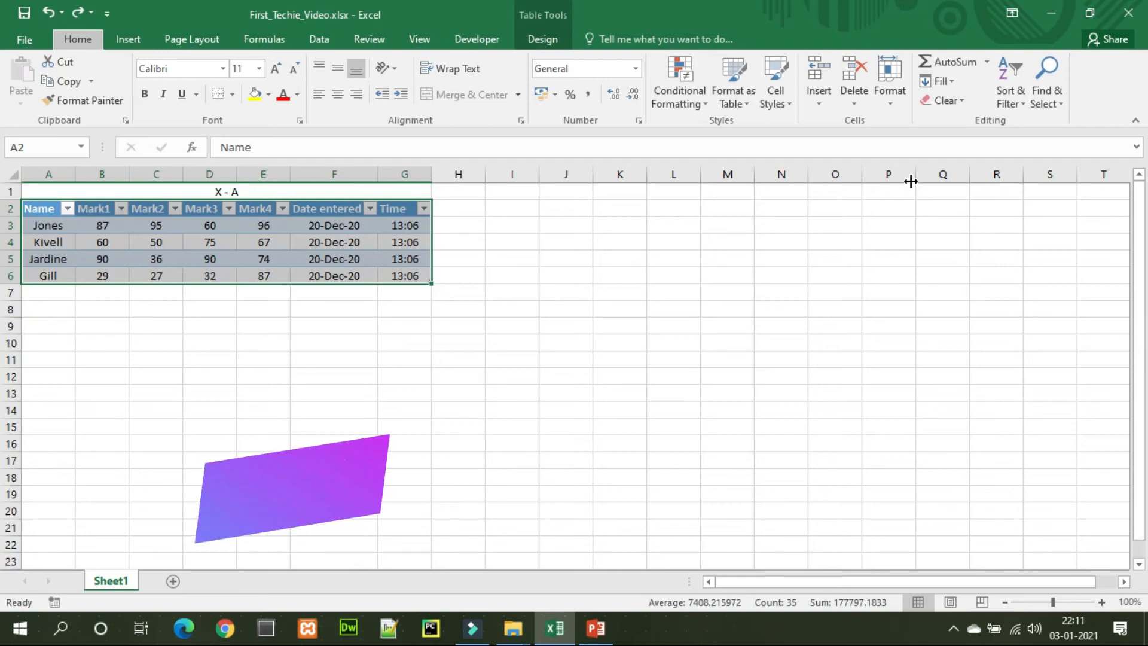
key(o)
key(w)
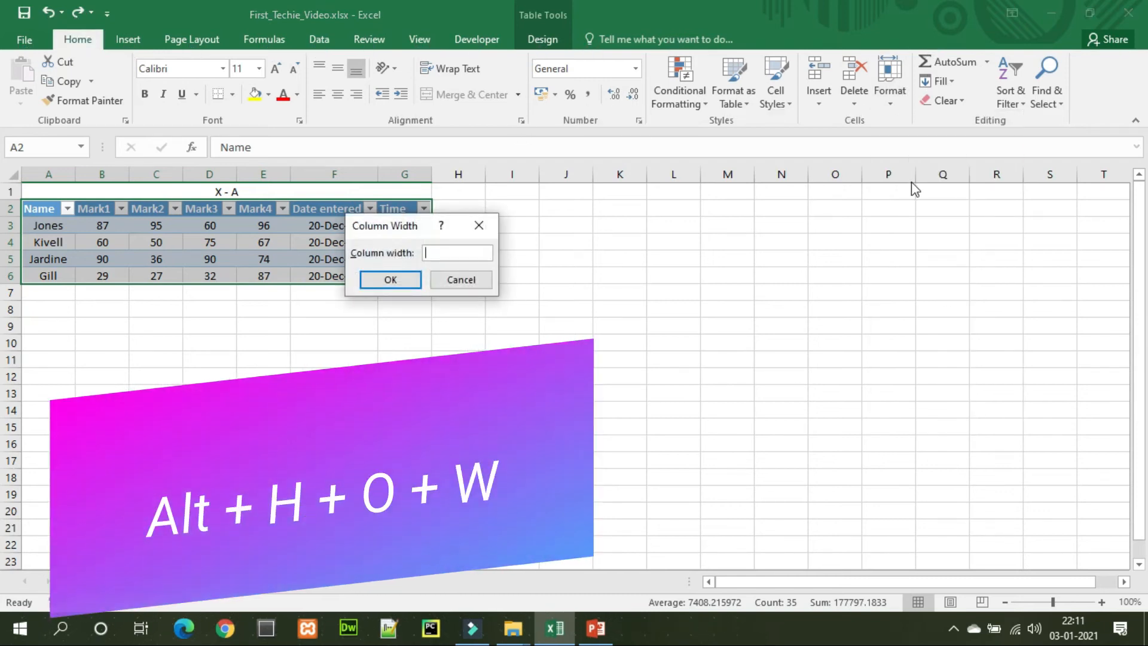
key(Return)
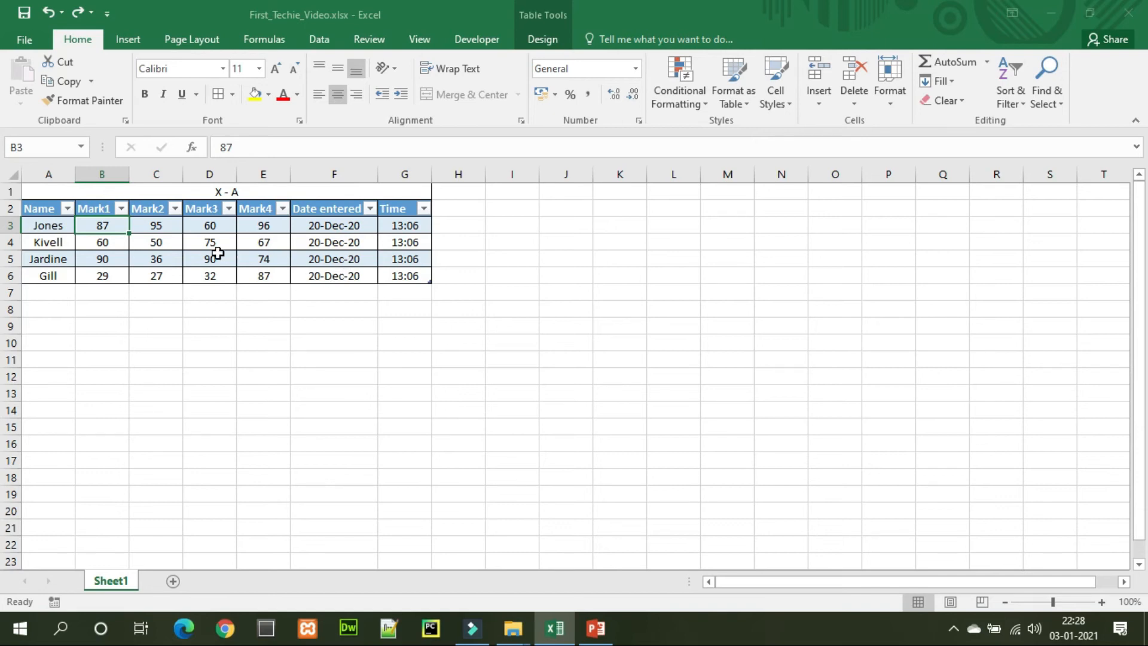
- Apply the green-yellow-red color scale as conditional formatting to the Mark1 to Mark4 values in B3:E6
key(shift+Right)
key(shift+Right)
key(shift+Right)
key(shift+Down)
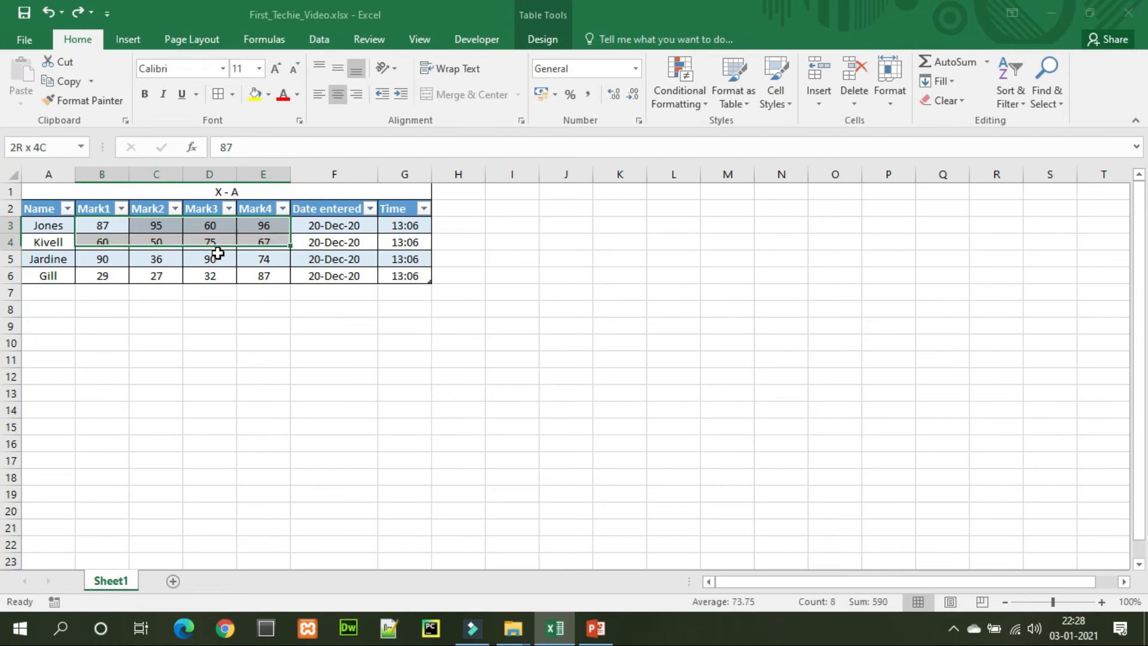
key(shift+Down)
key(shift+Down)
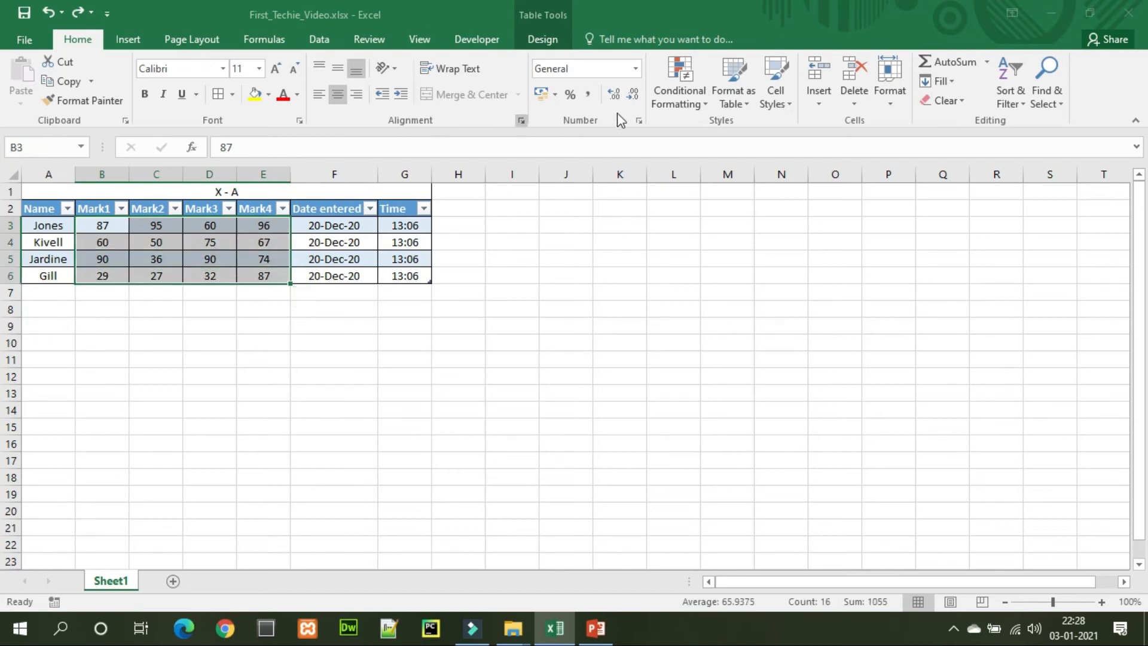
click(706, 106)
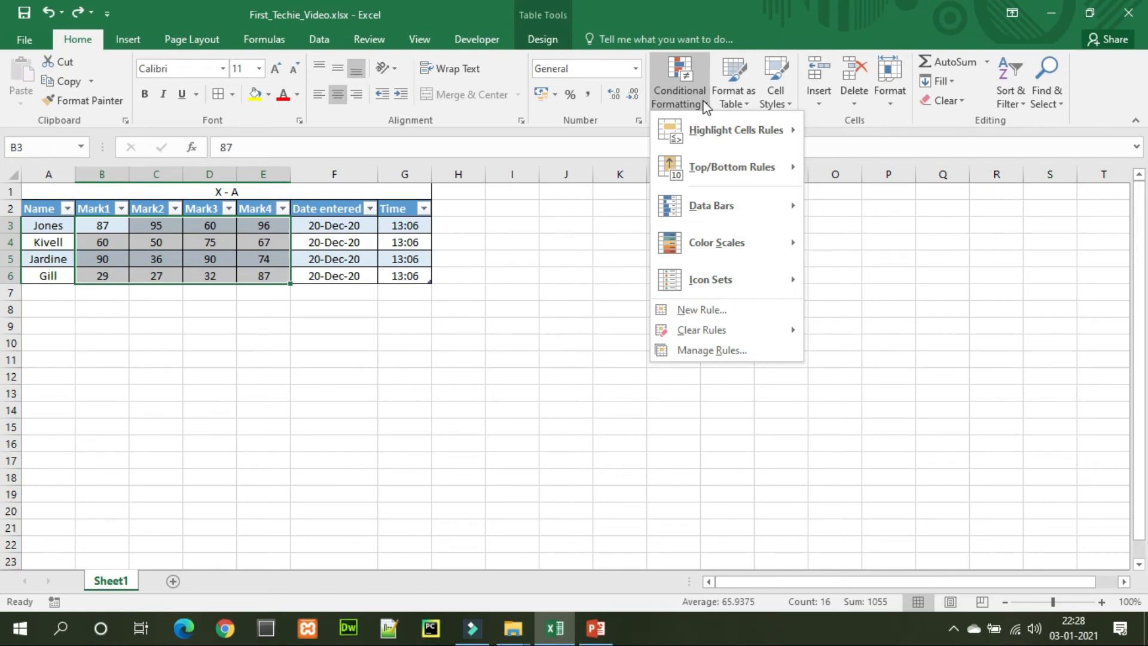
mouse_move(712, 137)
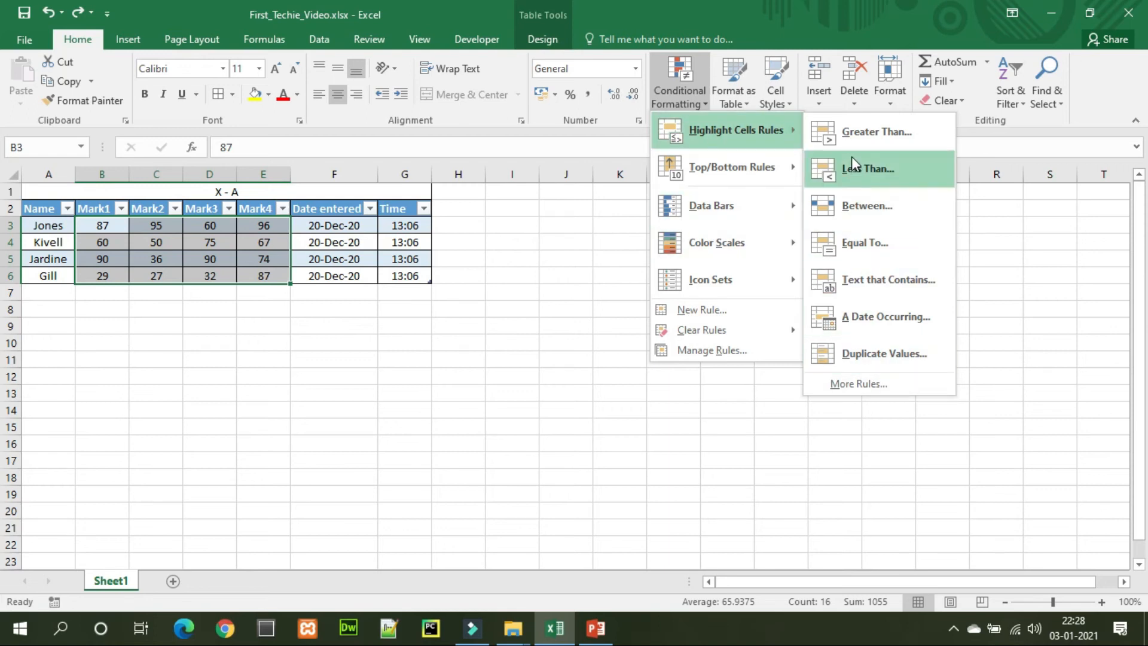
mouse_move(749, 206)
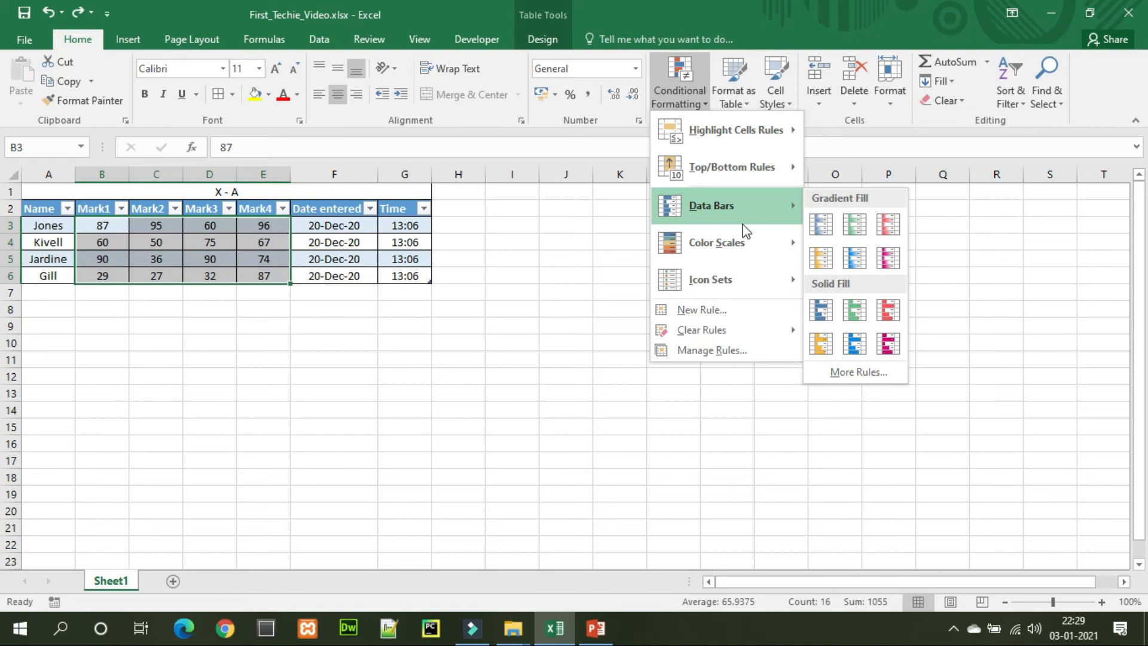
mouse_move(744, 252)
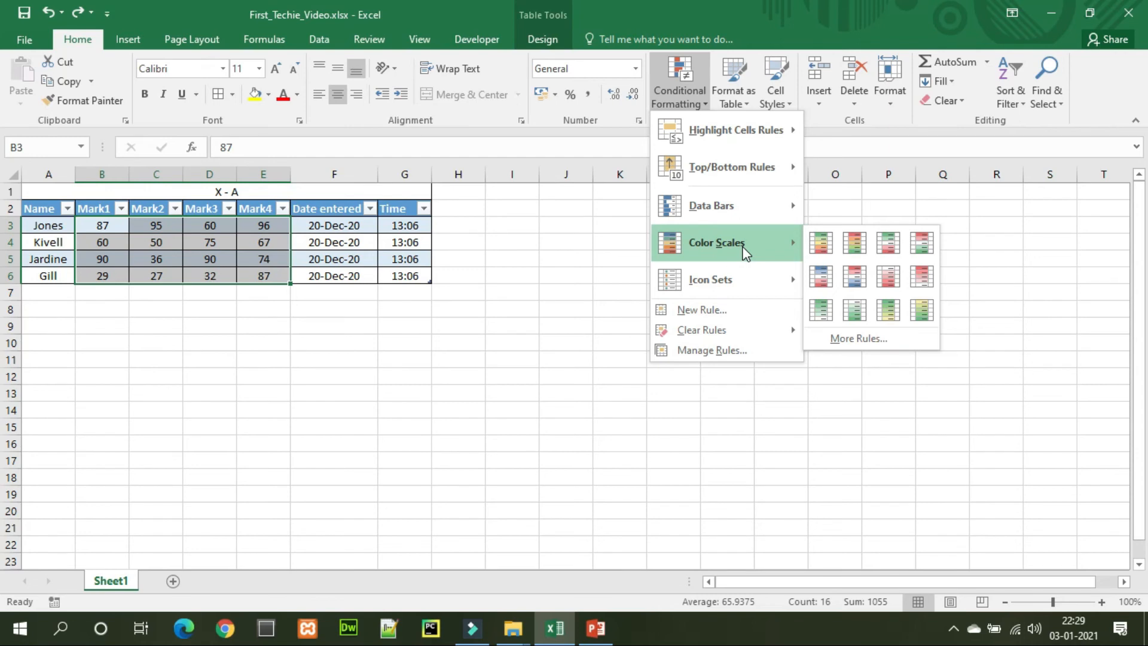
mouse_move(749, 146)
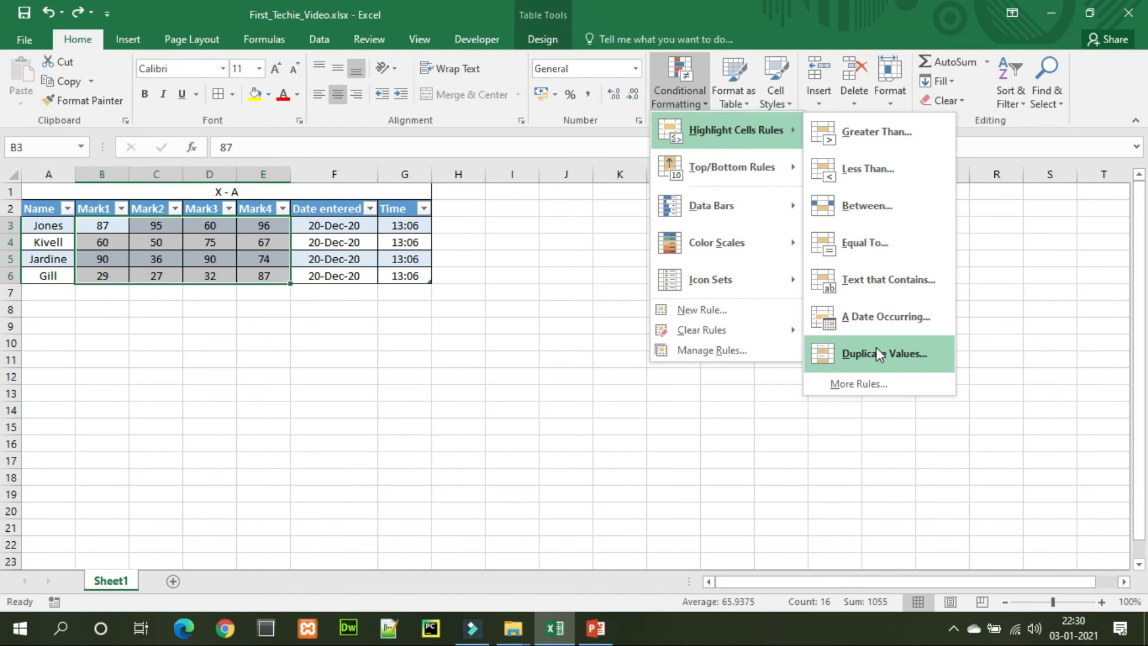
mouse_move(728, 169)
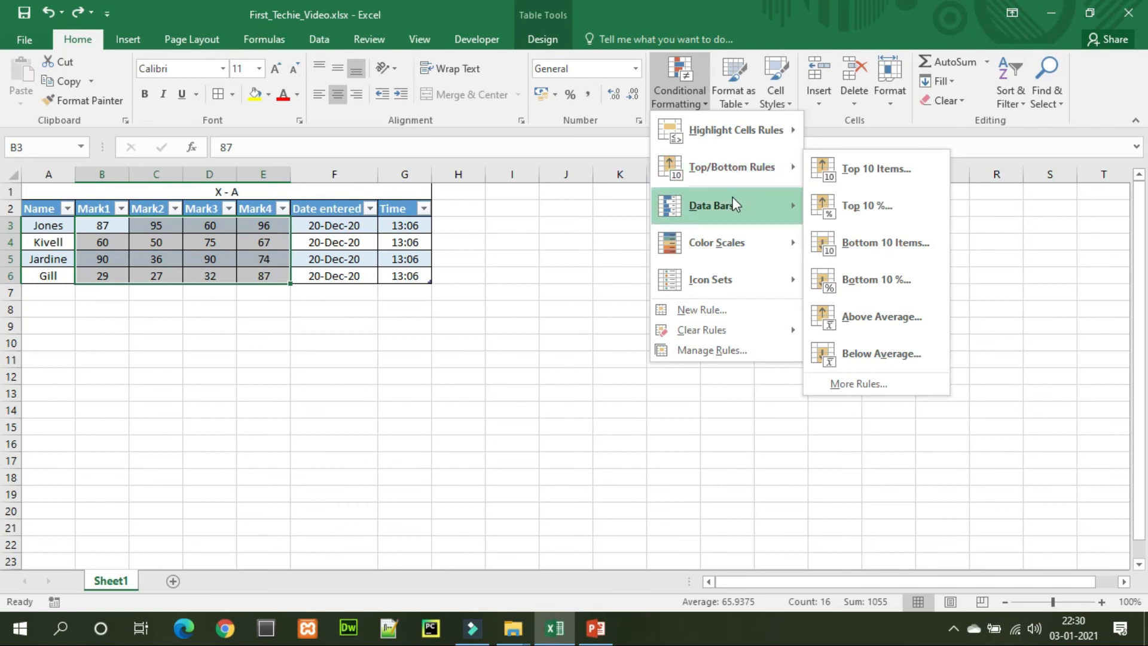
mouse_move(735, 205)
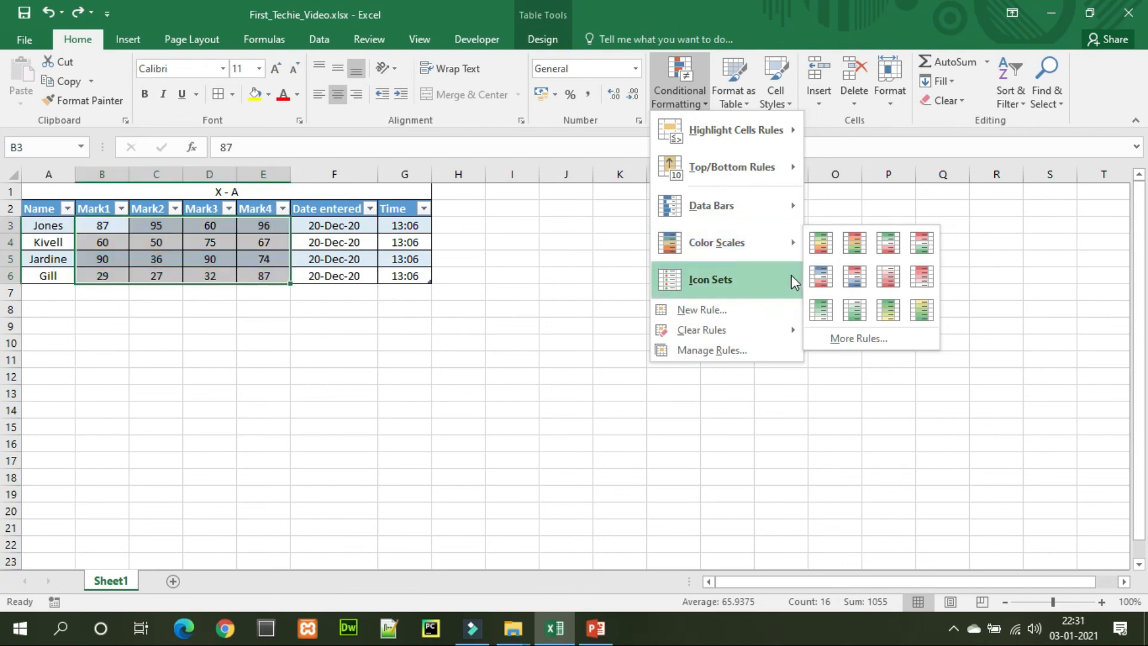
mouse_move(790, 281)
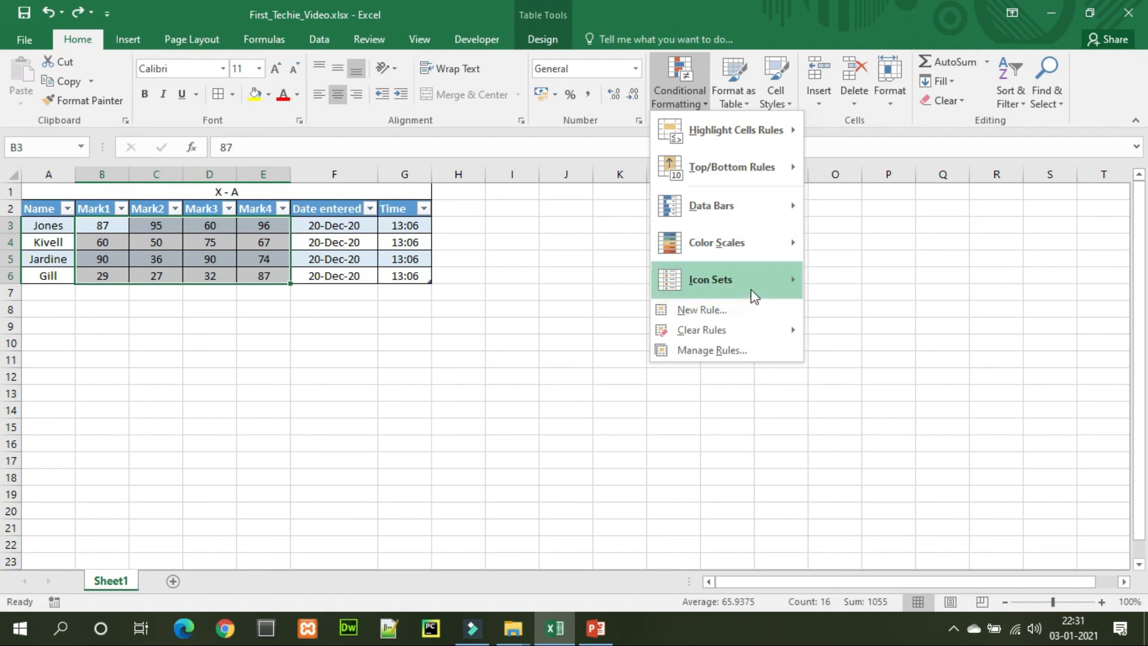
mouse_move(759, 267)
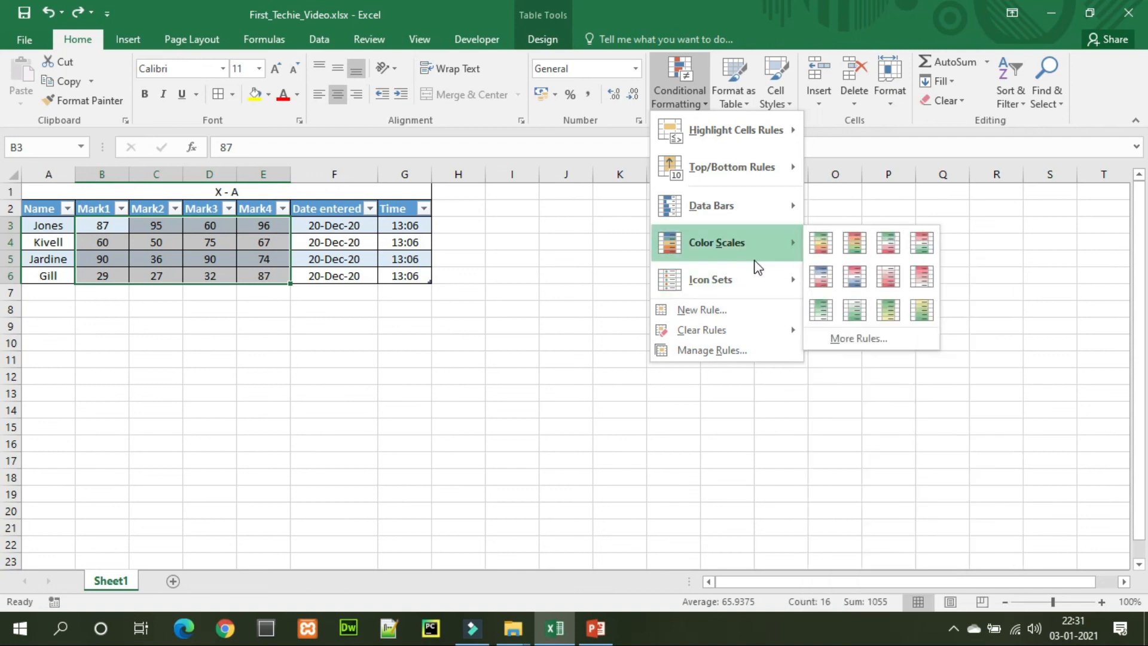
click(822, 245)
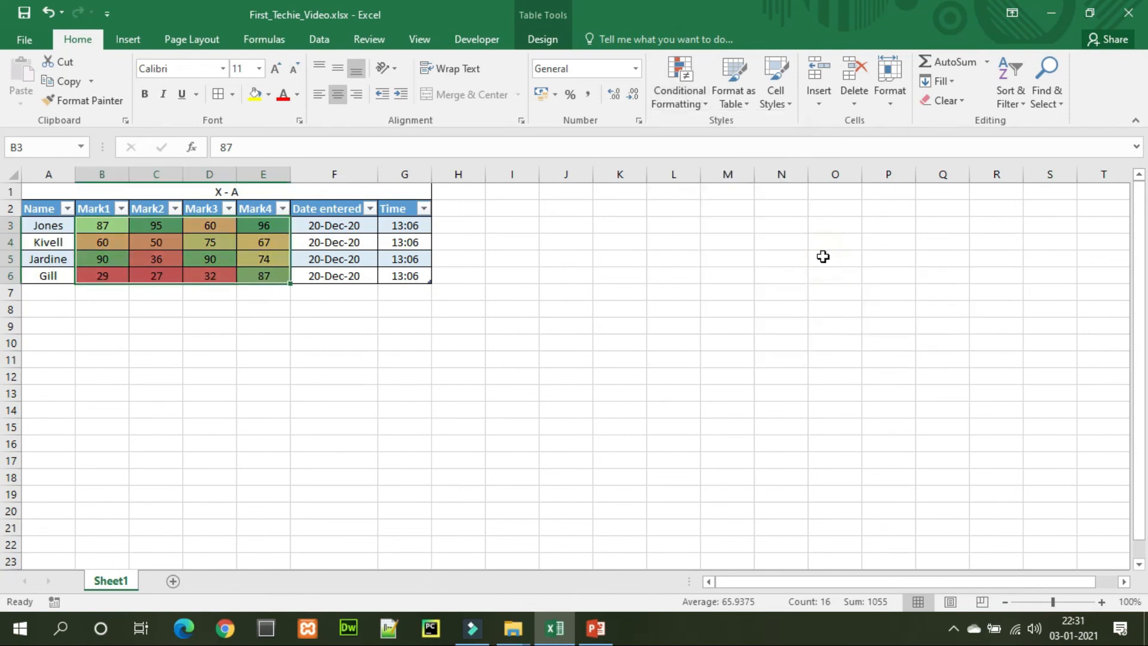